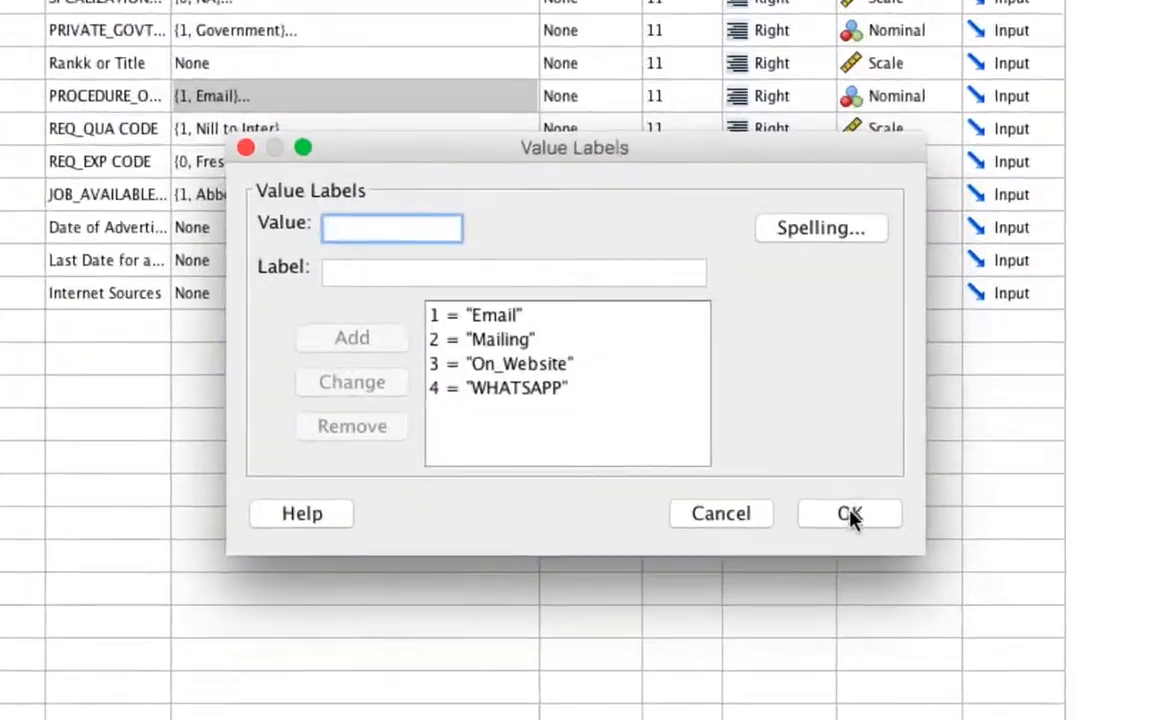
- Close the value labels of the procedure variable, and inspect the value labels defined for JOB_TITLE
click(819, 499)
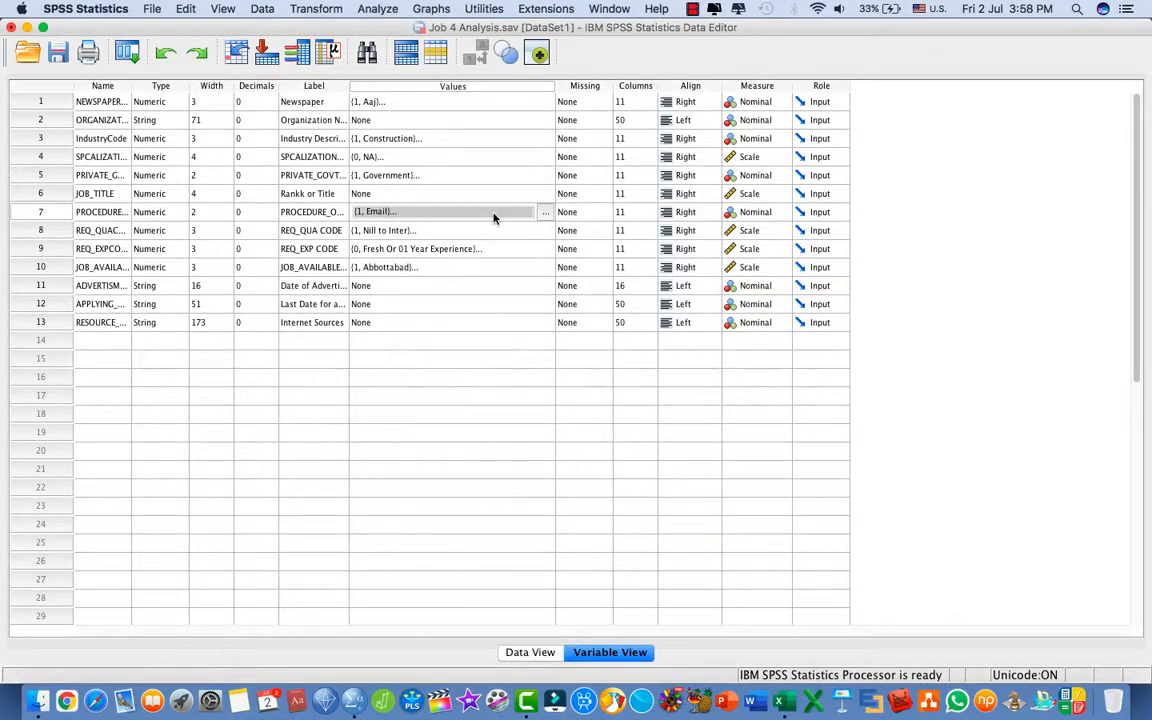
click(531, 199)
click(545, 195)
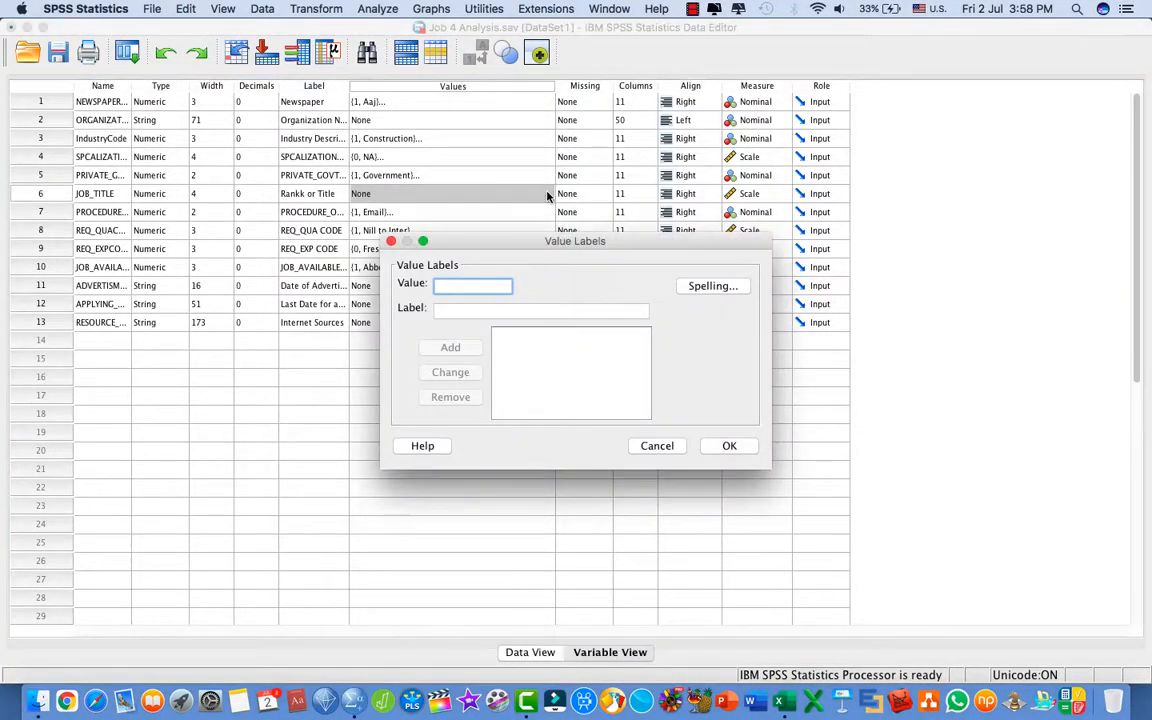
click(659, 447)
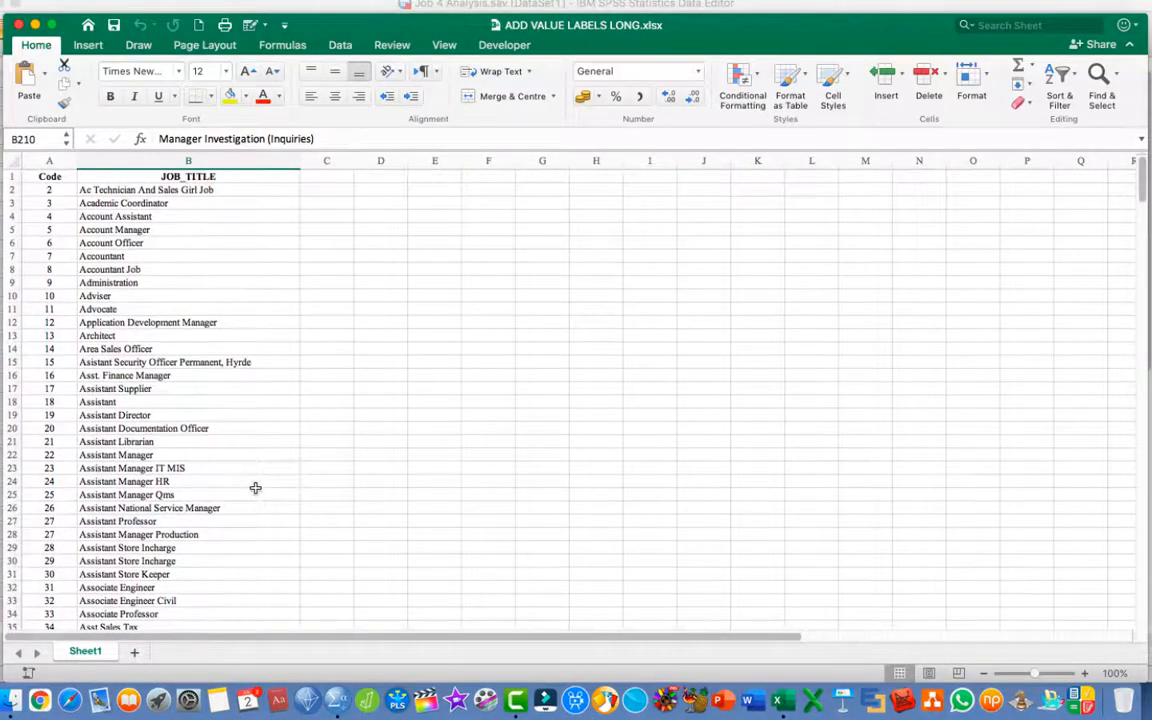
- Examine the full list of codes and job titles in the Excel workbook ADD VALUE LABELS LONG.xlsx
scroll(255, 488, down, 5)
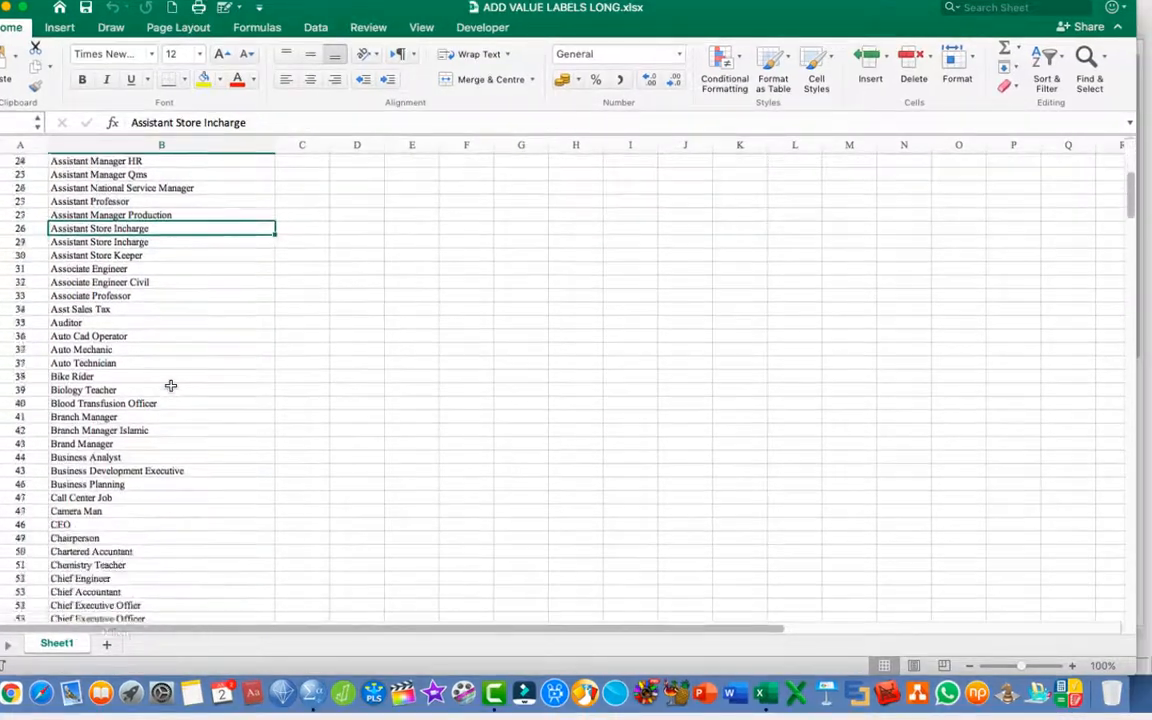
scroll(172, 386, down, 1)
click(148, 480)
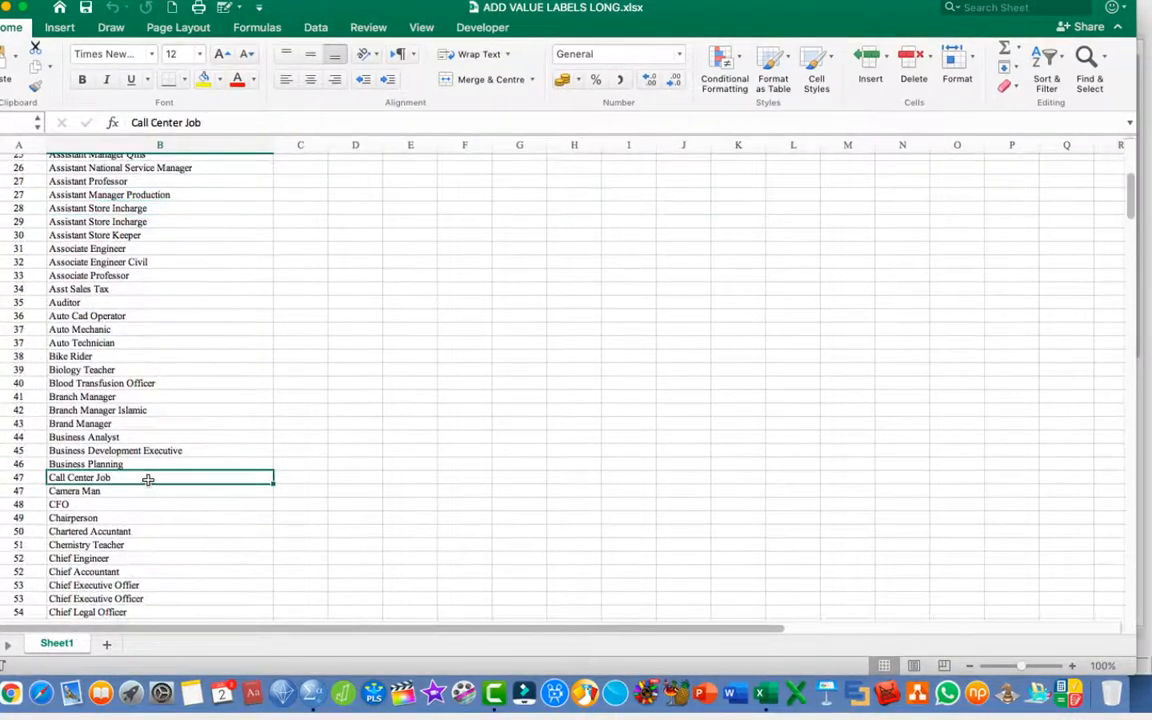
scroll(148, 480, down, 20)
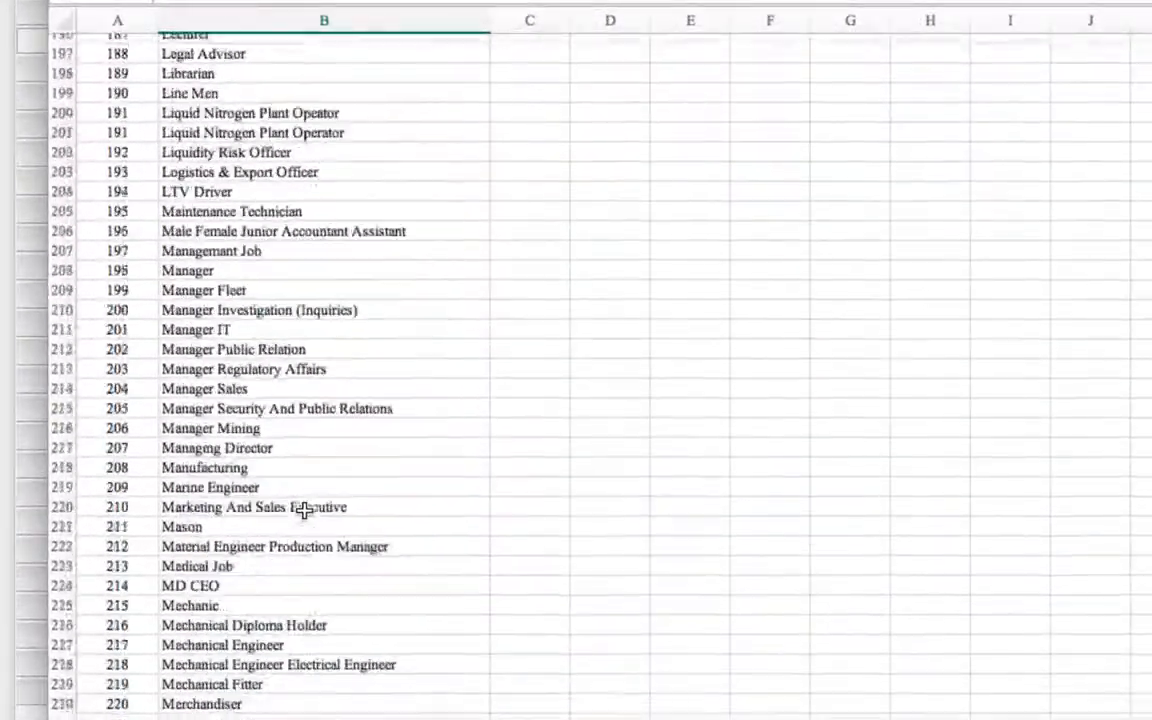
scroll(303, 510, down, 20)
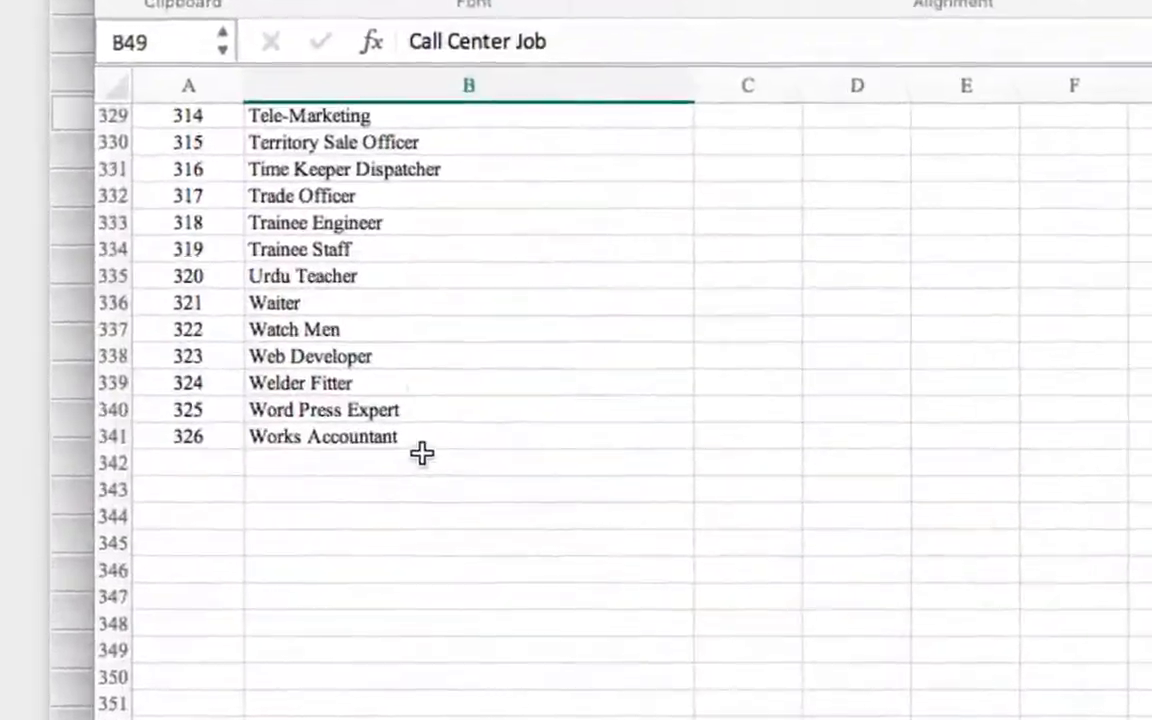
click(422, 437)
scroll(428, 430, up, 20)
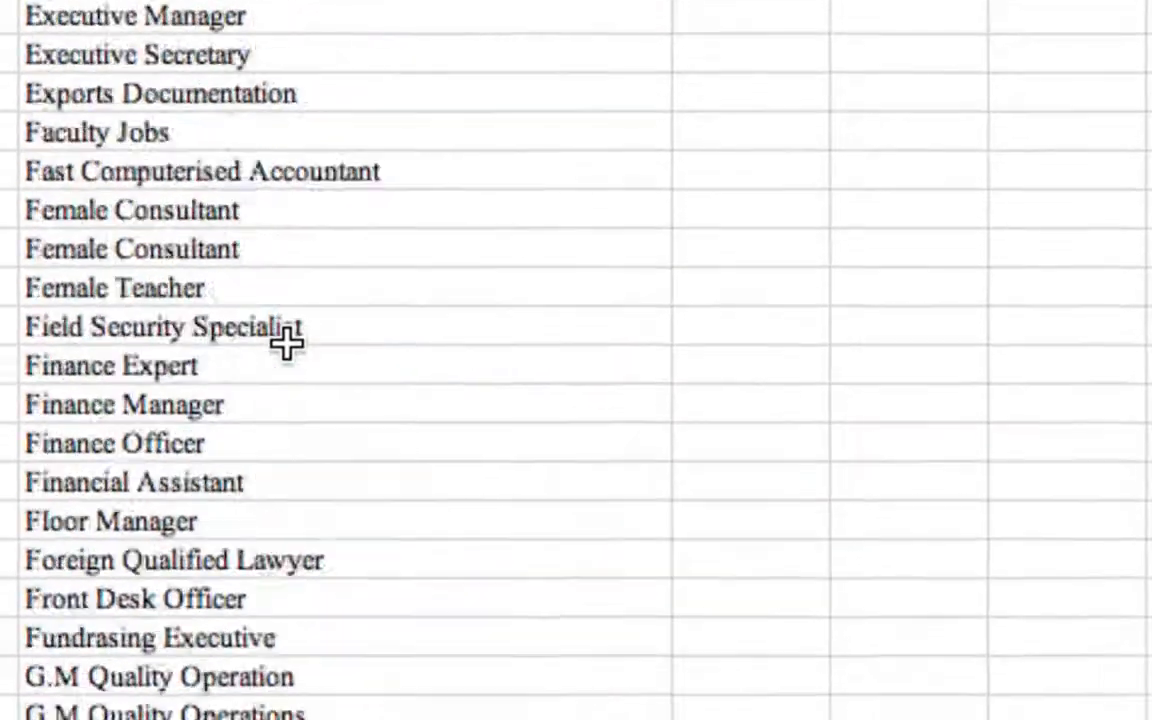
scroll(286, 343, up, 20)
scroll(285, 337, down, 6)
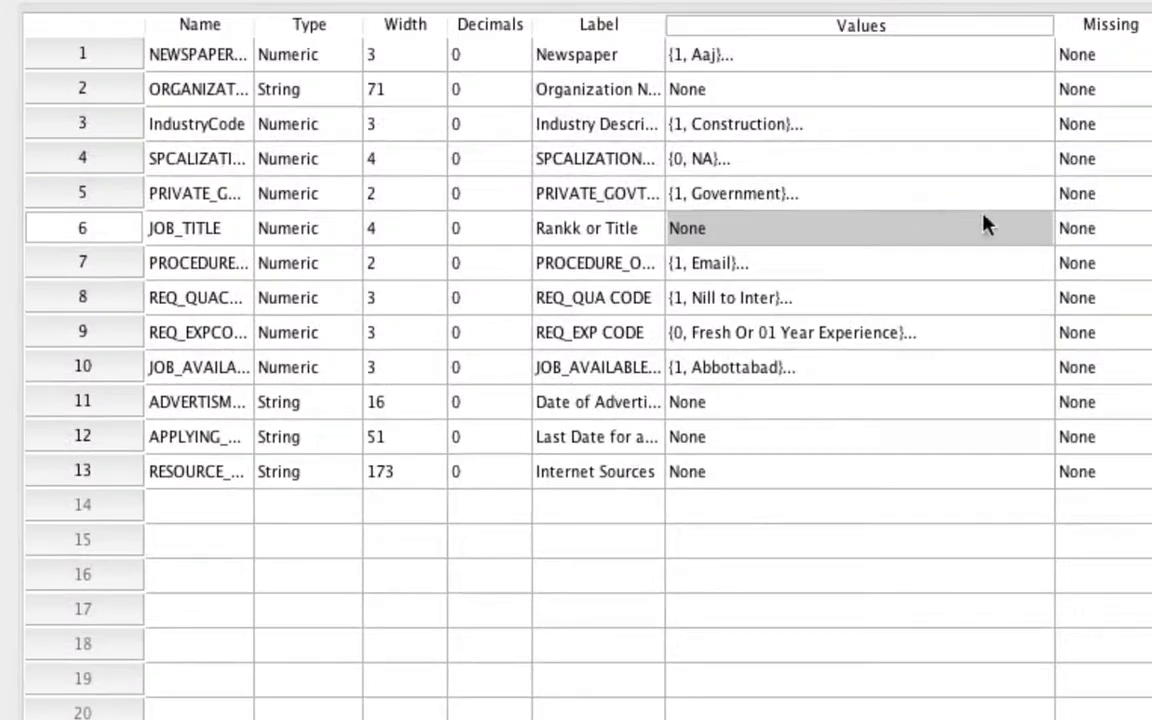
- Switch back to SPSS and add the value labels 1 = Teacher and 2 = Lecturer for JOB_TITLE
click(983, 225)
click(1040, 228)
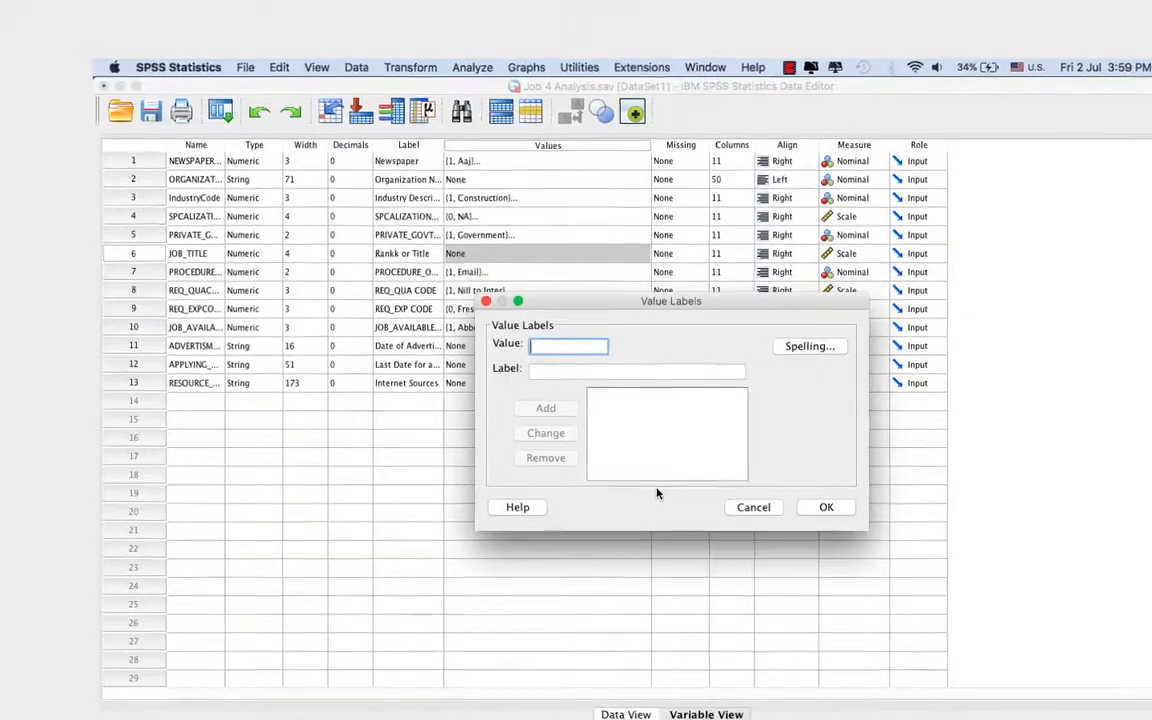
text(1)
key(Tab)
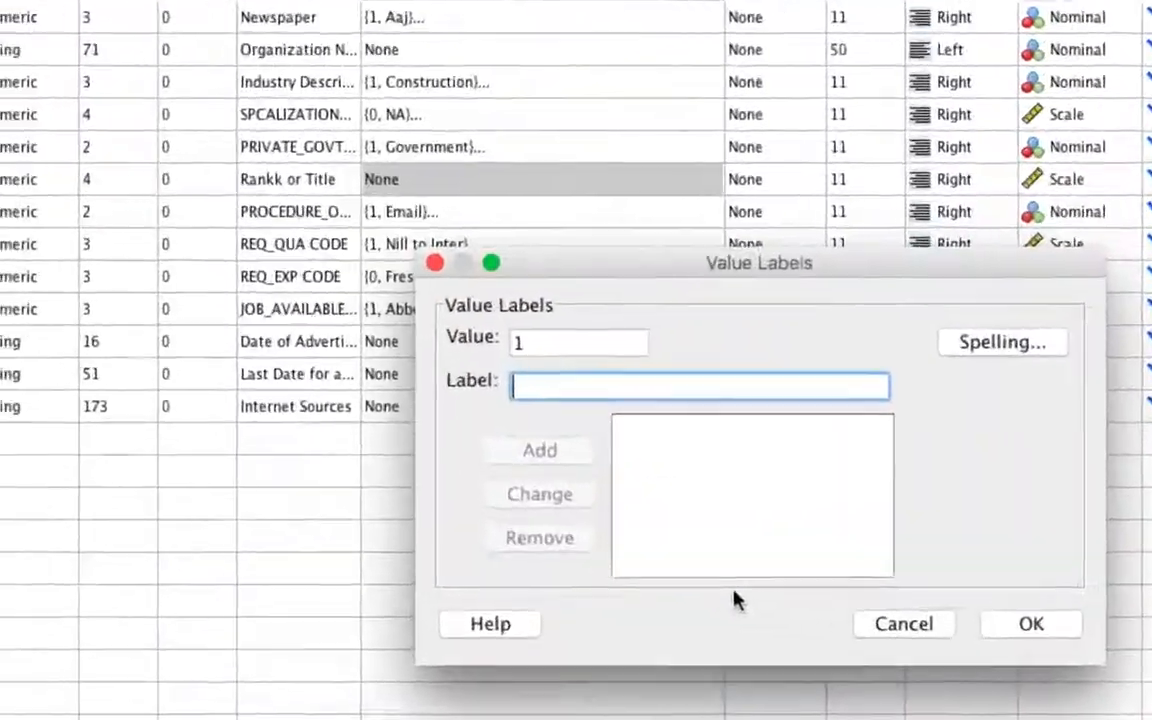
text(Teacher)
key(Return)
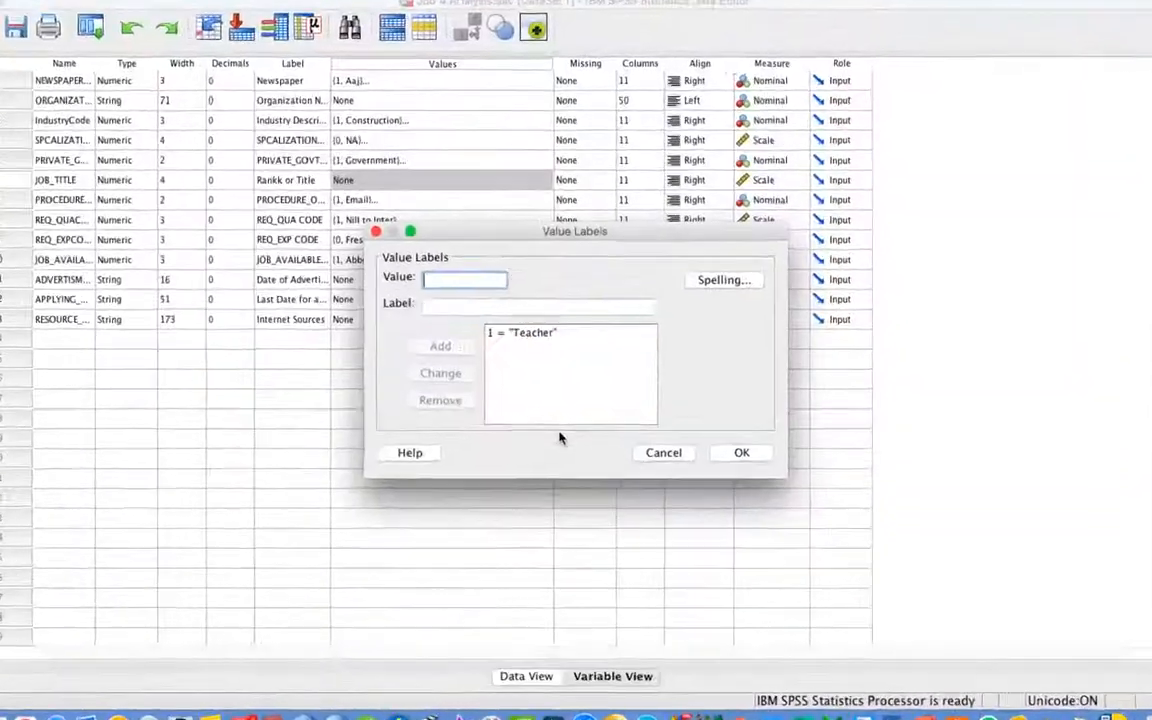
text(2)
key(Tab)
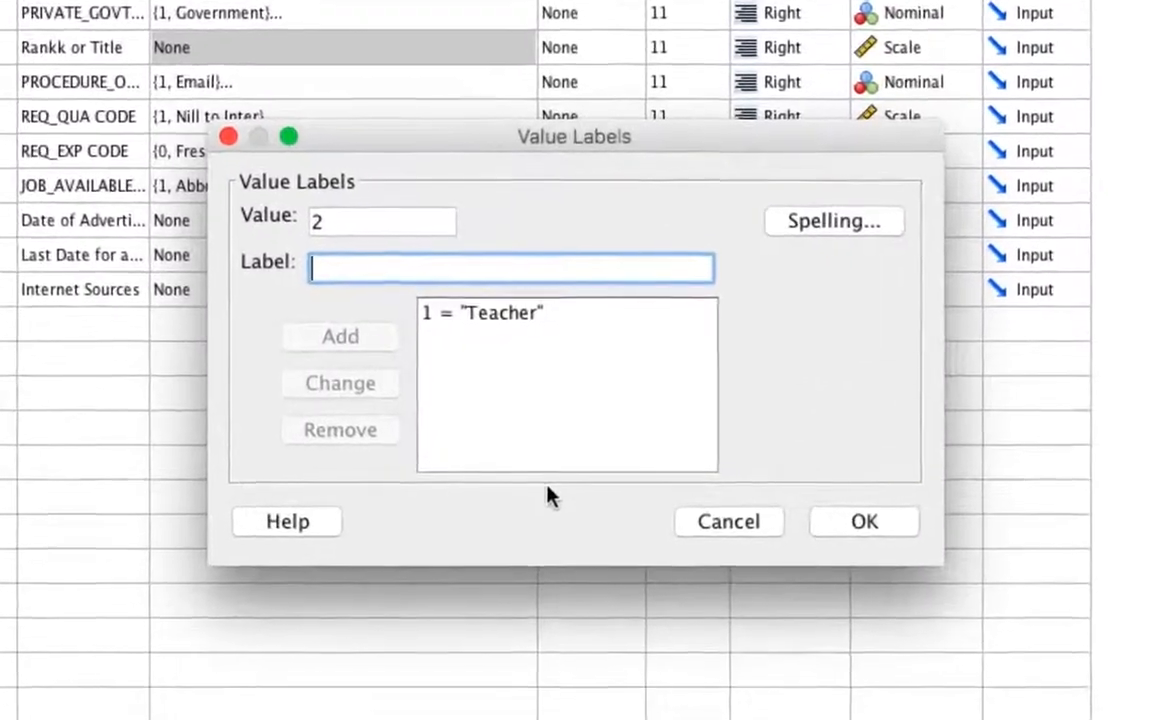
text(Lecturer)
key(Return)
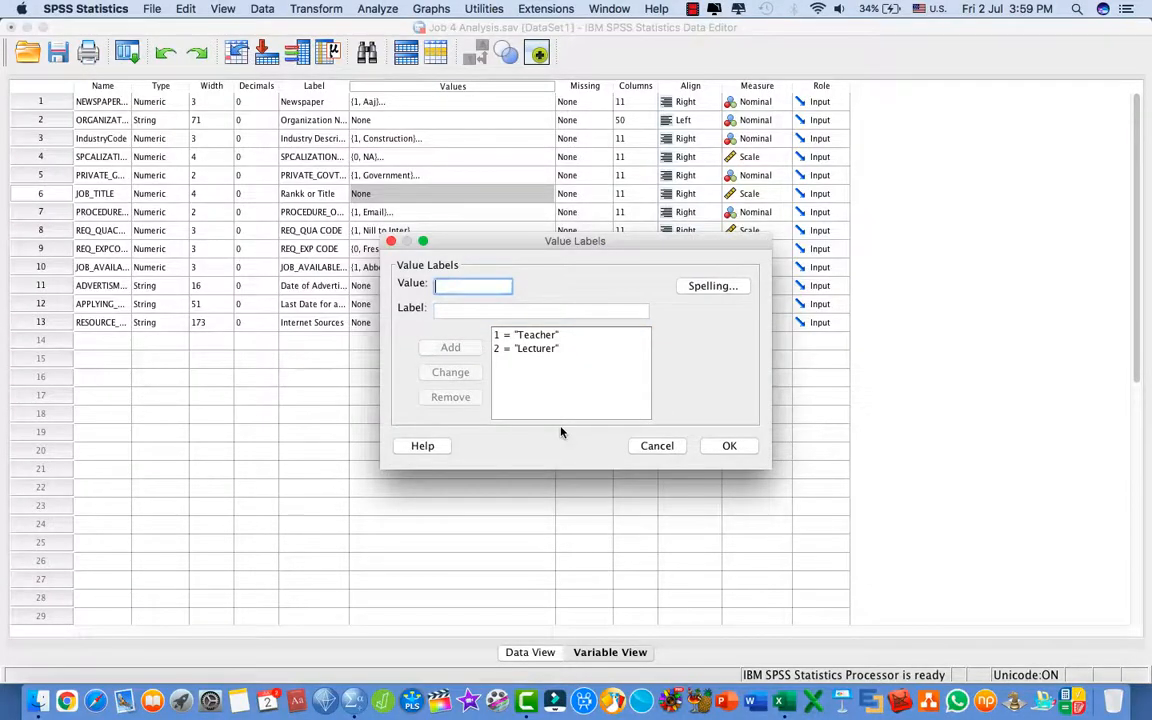
- Remove the Lecturer and Teacher value labels from JOB_TITLE and cancel the value label editing
click(530, 348)
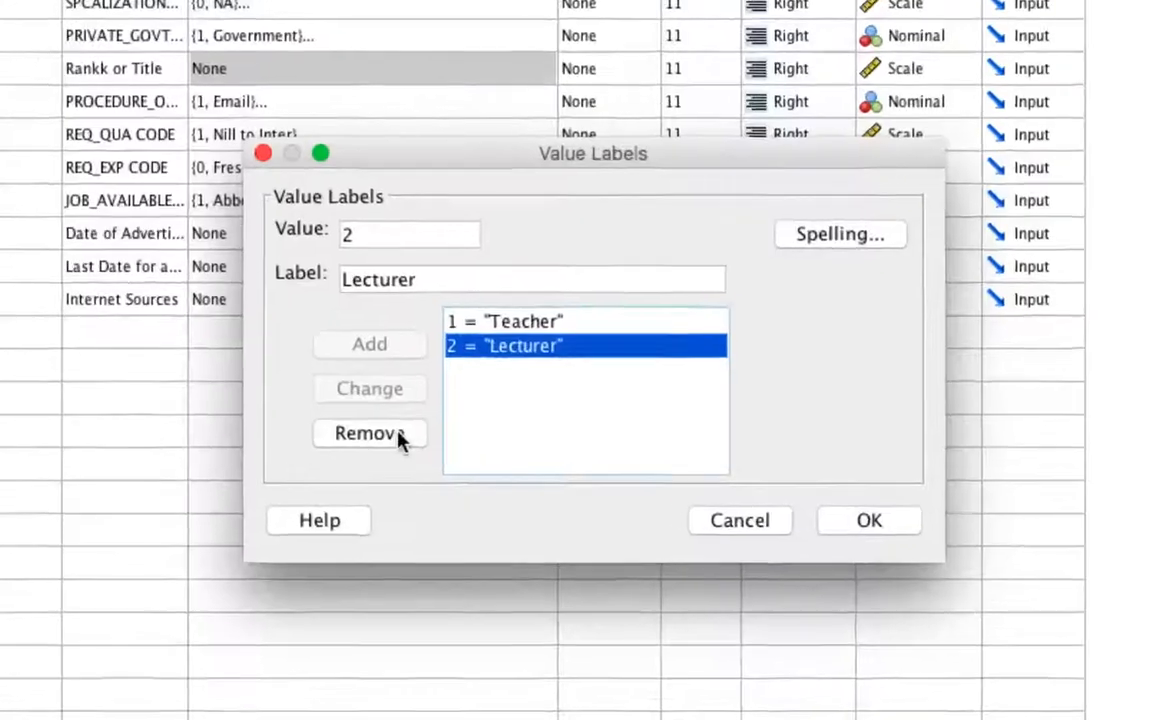
click(397, 435)
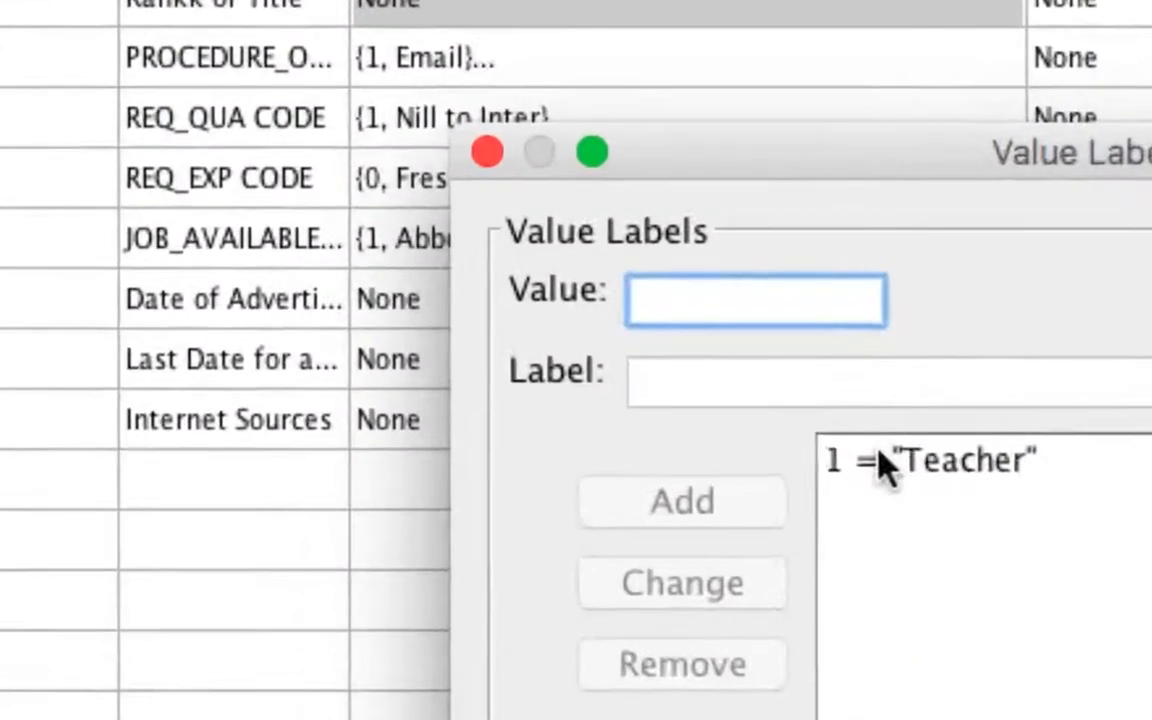
click(476, 324)
click(728, 668)
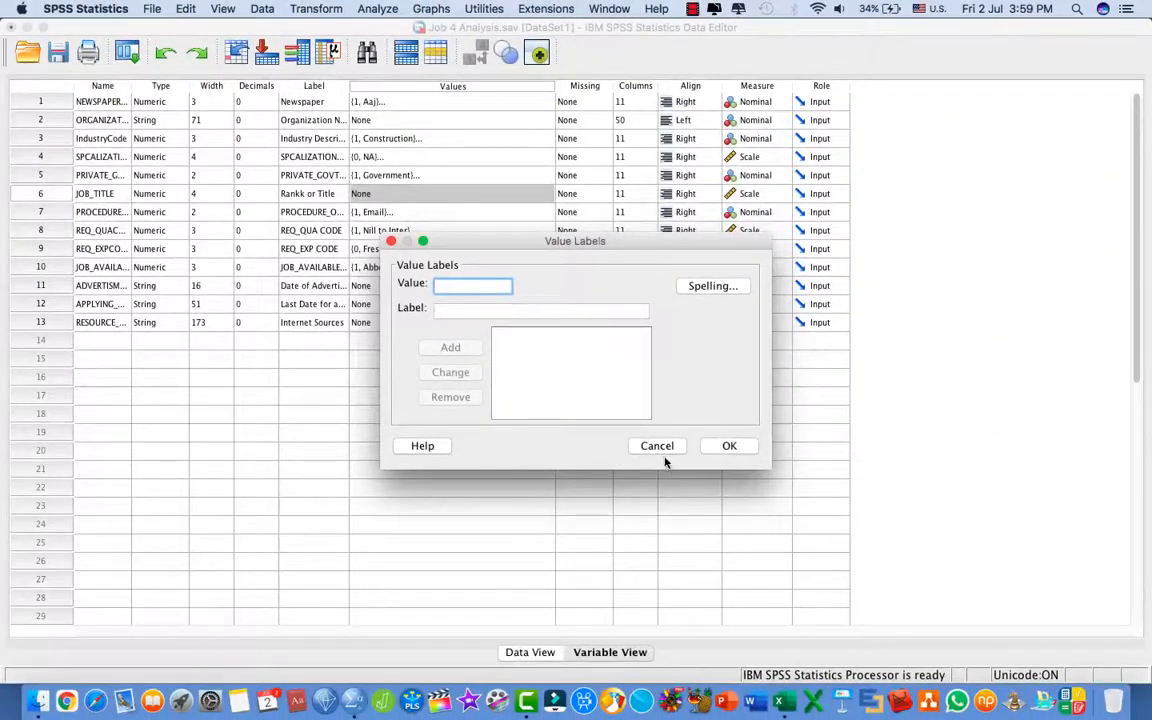
click(661, 450)
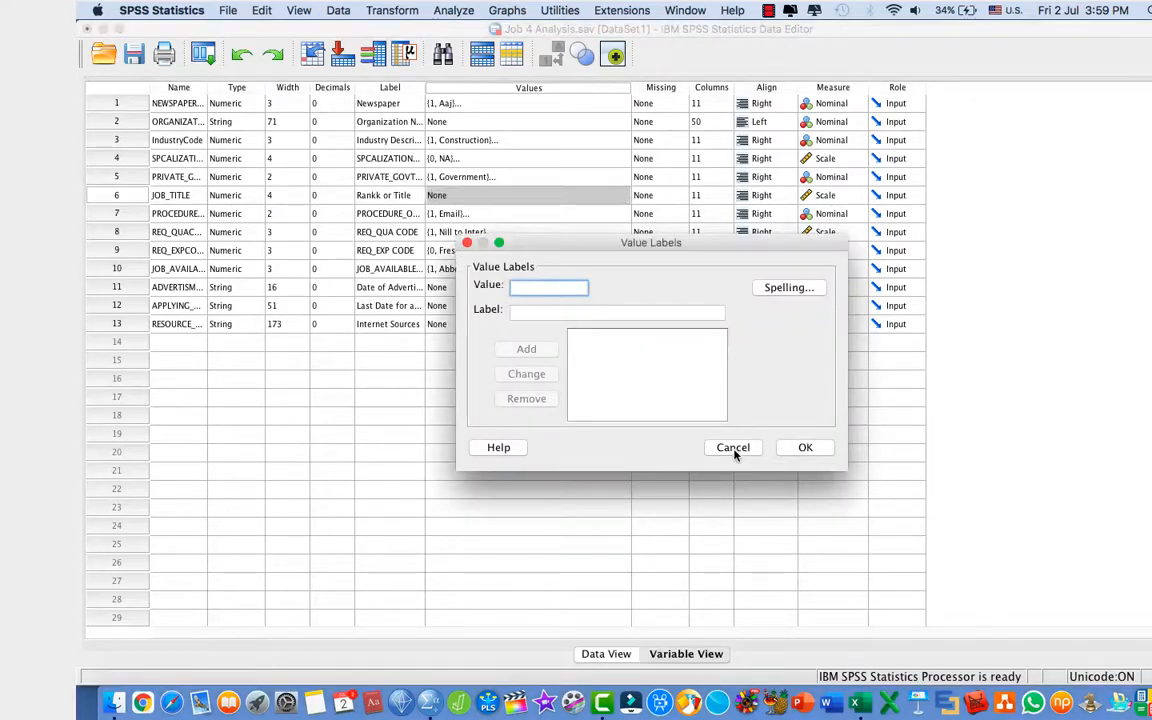
click(733, 448)
- Switch to the Excel workbook and copy all codes and job titles from A2 to B341, without the header row
click(768, 10)
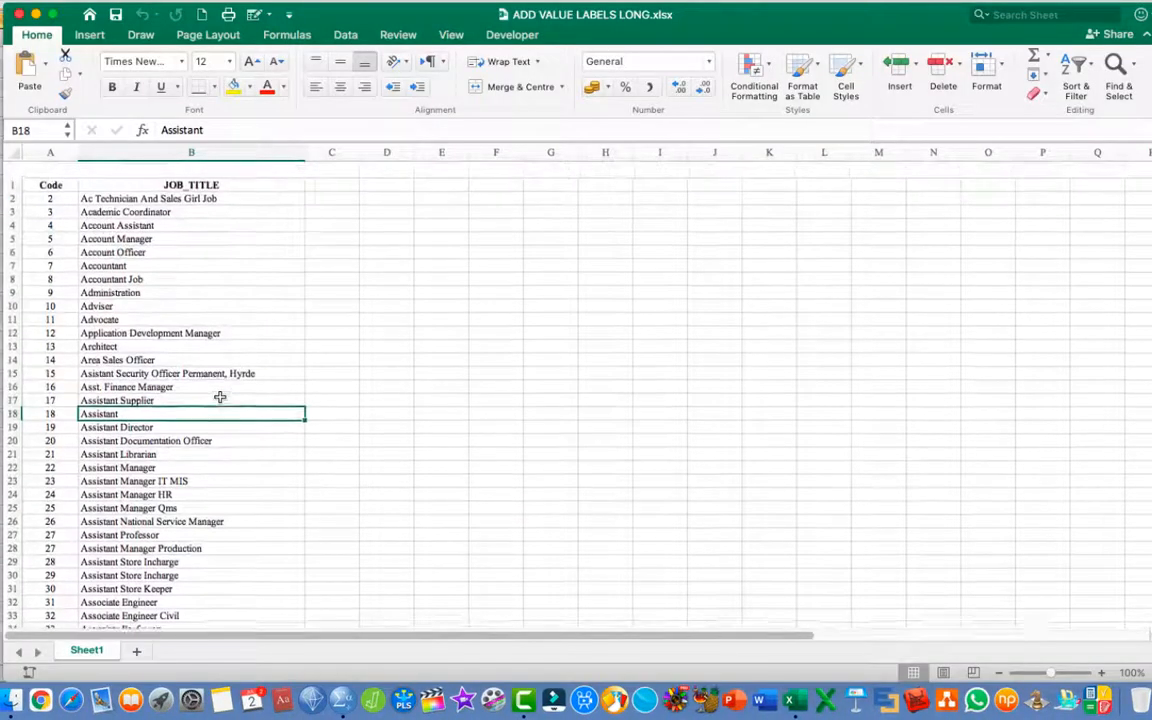
scroll(220, 397, down, 1)
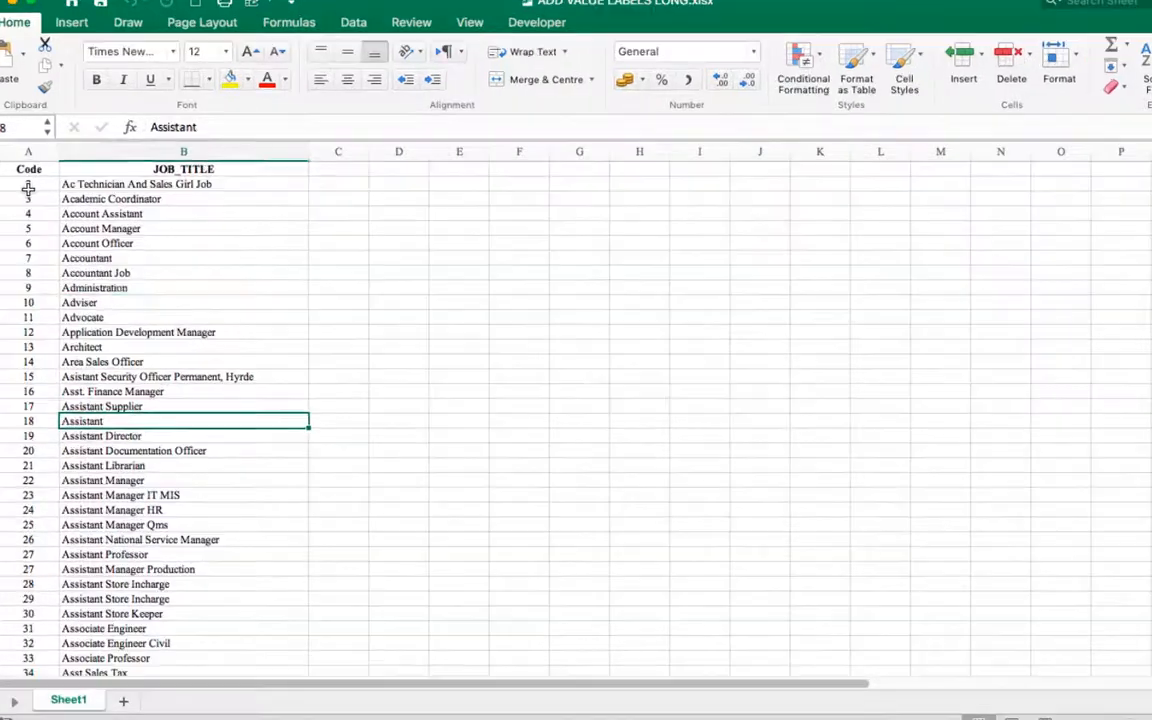
click(56, 184)
click(204, 181)
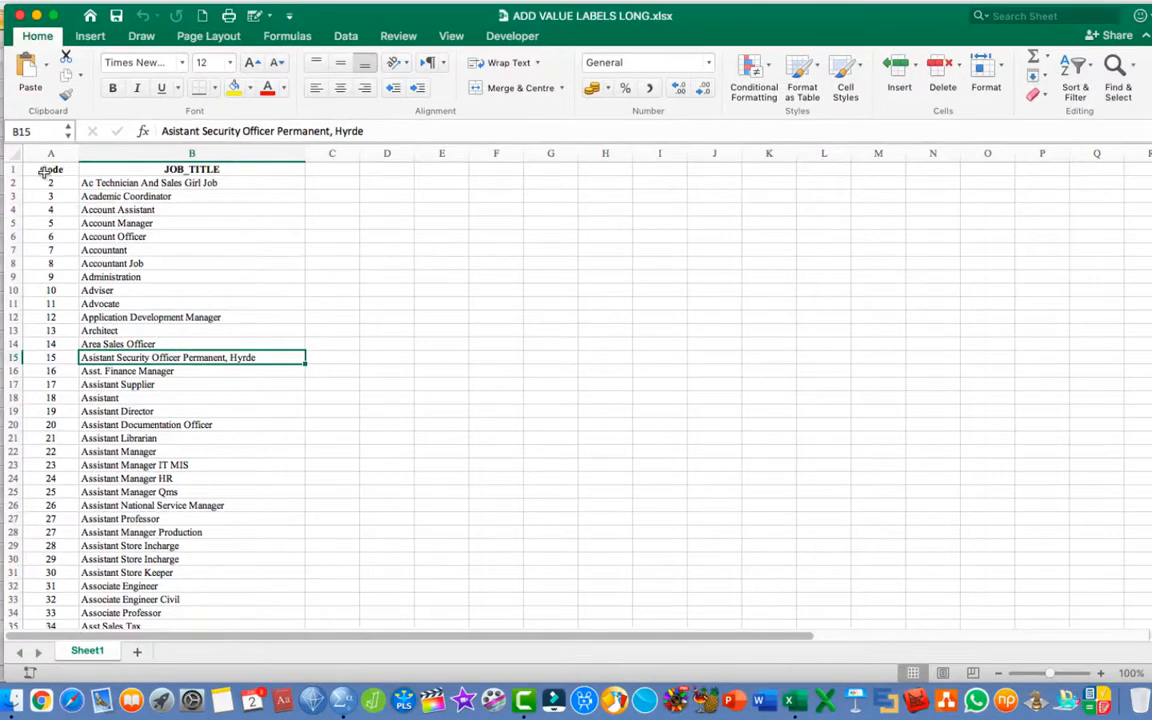
click(48, 182)
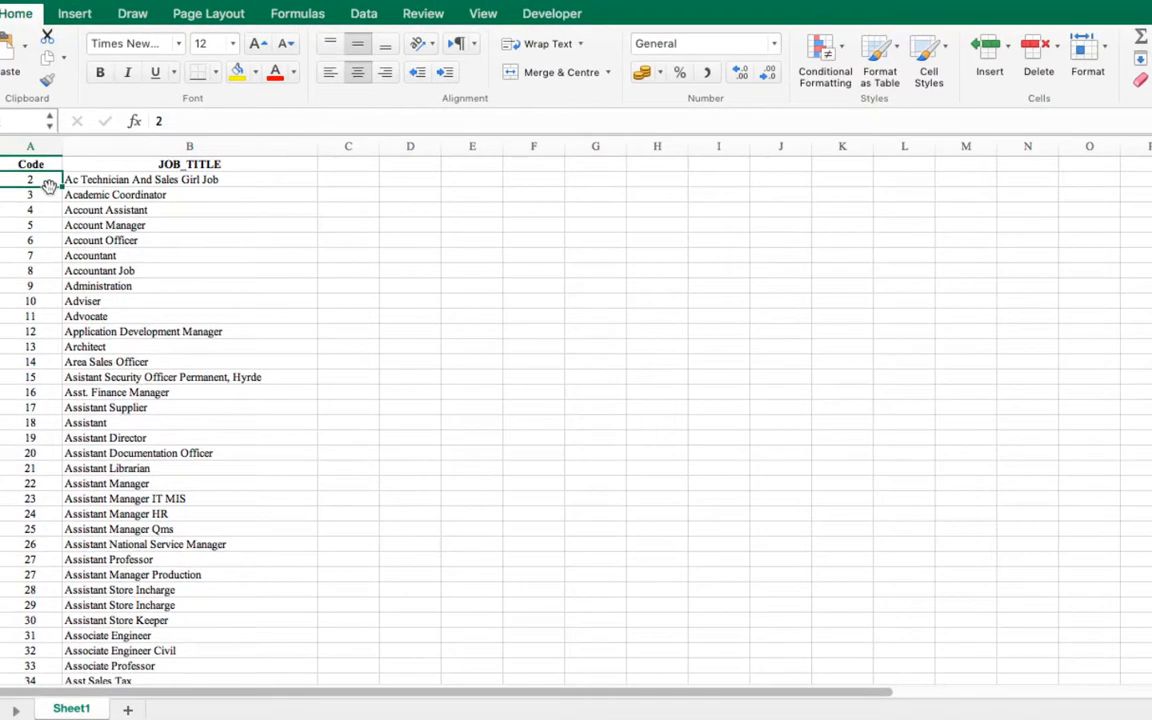
key(super+shift+Right)
key(super+shift+Down)
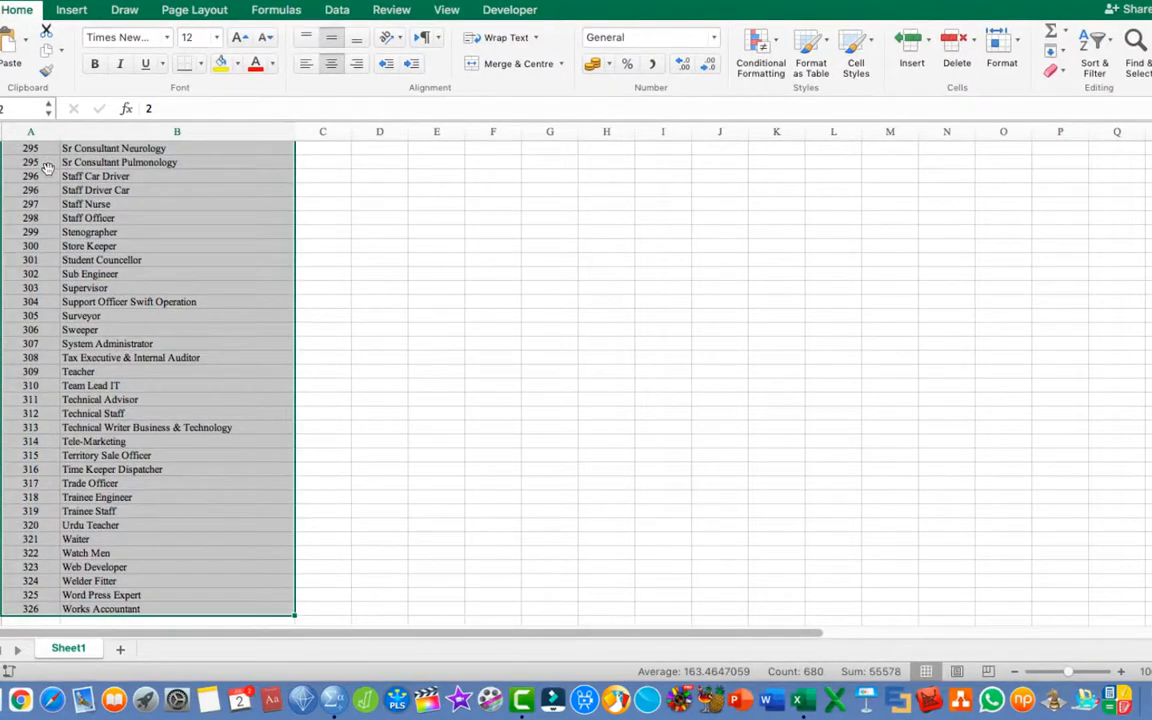
key(super+c)
scroll(42, 150, up, 20)
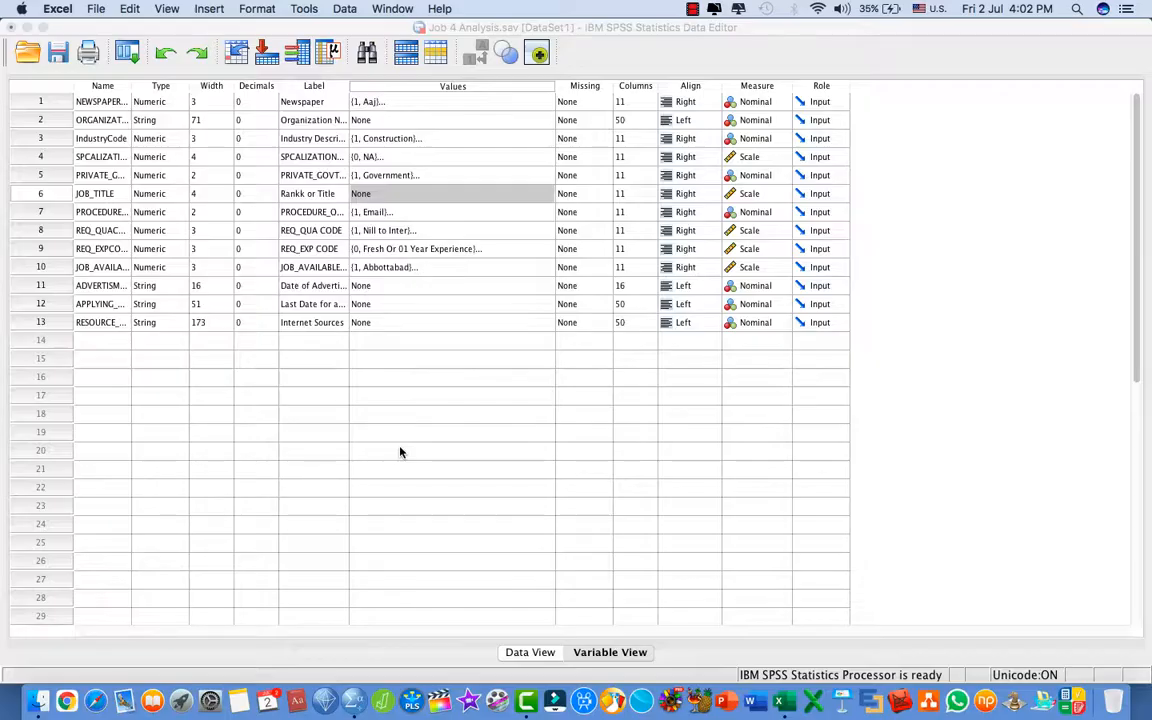
- Switch to SPSS, create a new syntax file and paste the copied codes and job titles from line 2 onward
click(481, 124)
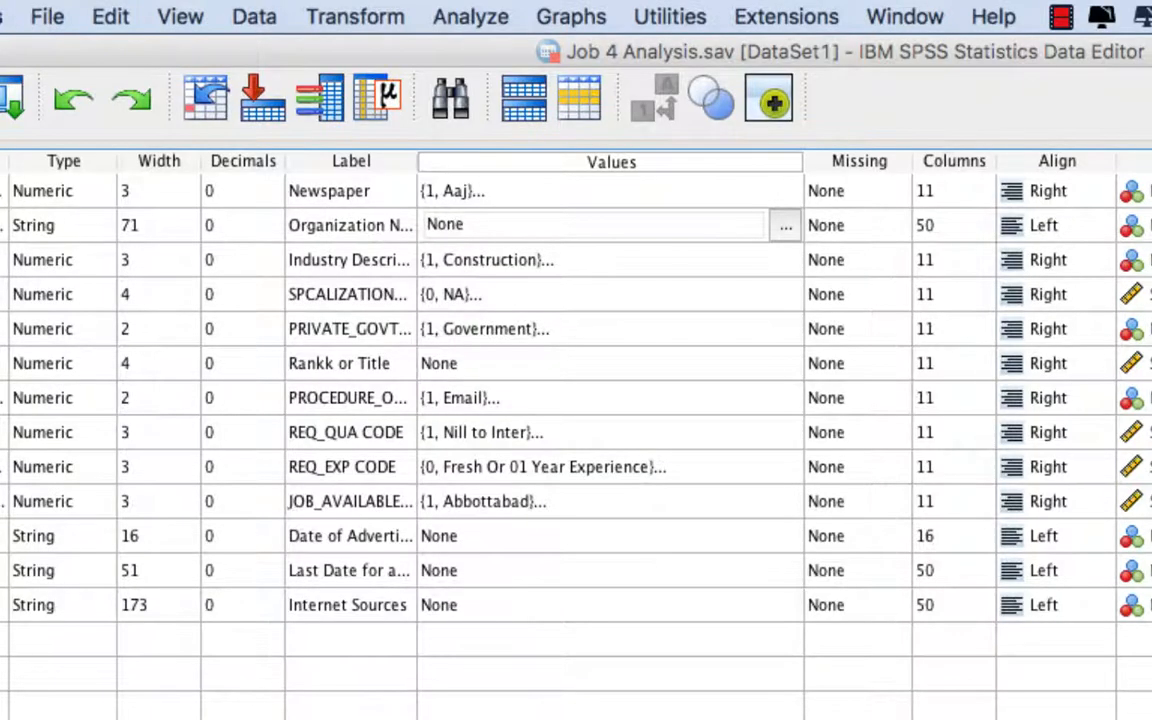
click(47, 16)
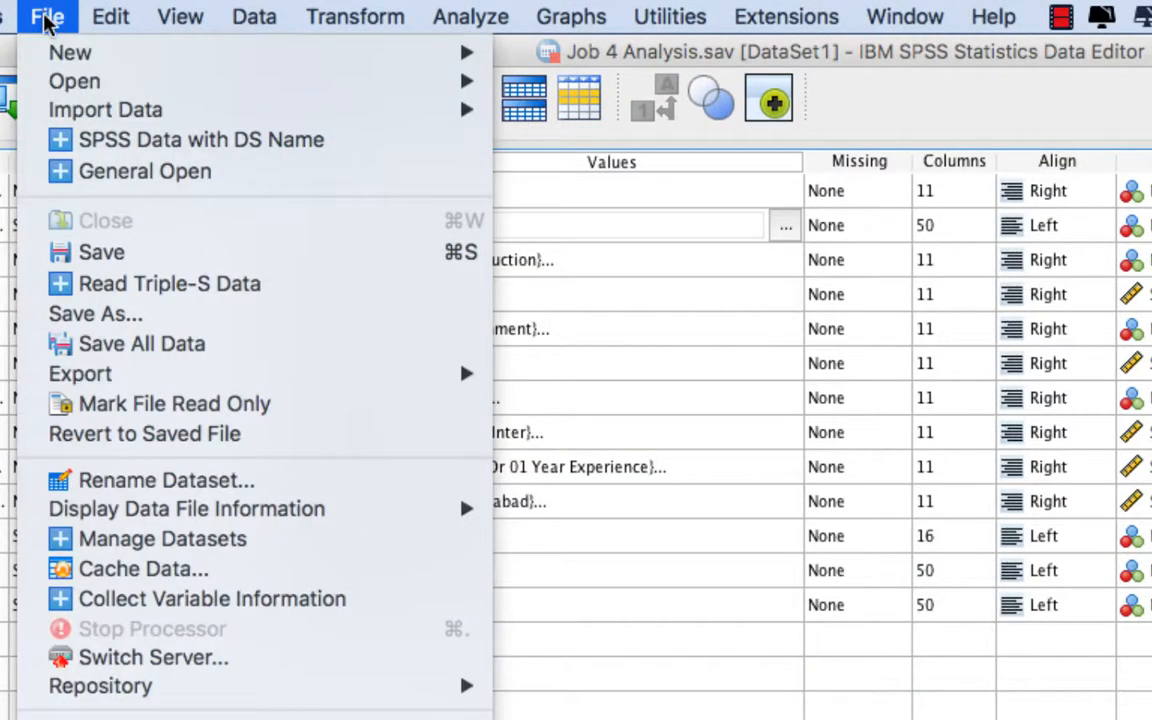
mouse_move(65, 63)
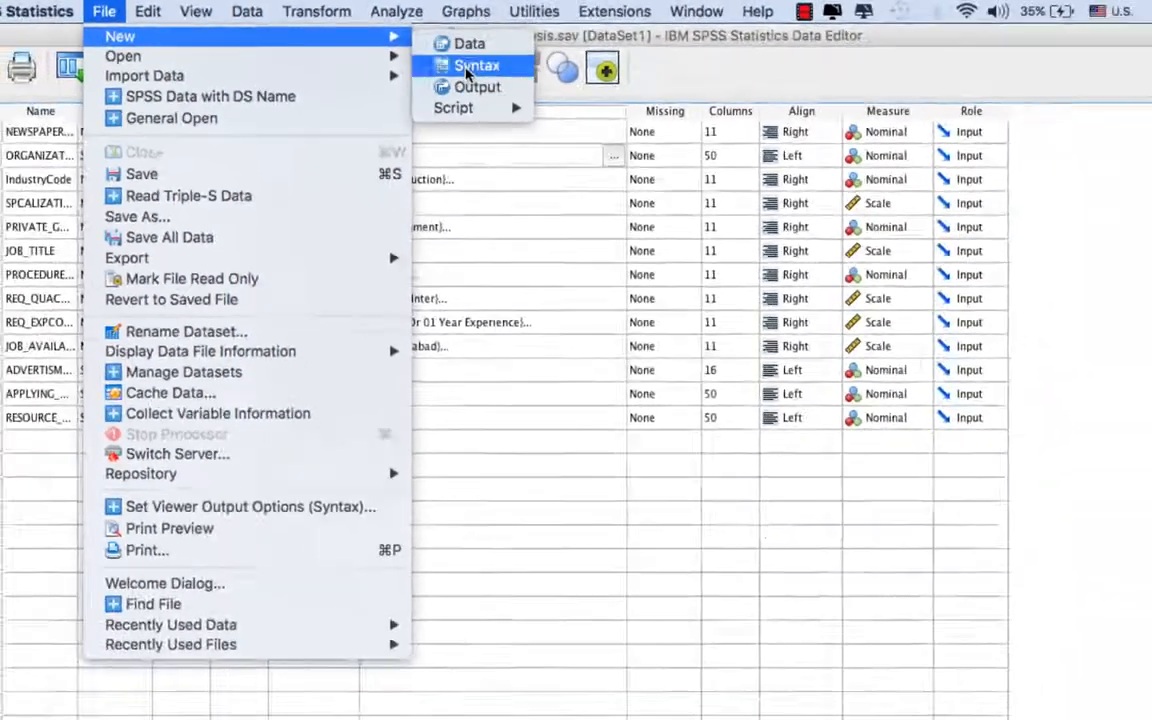
click(576, 97)
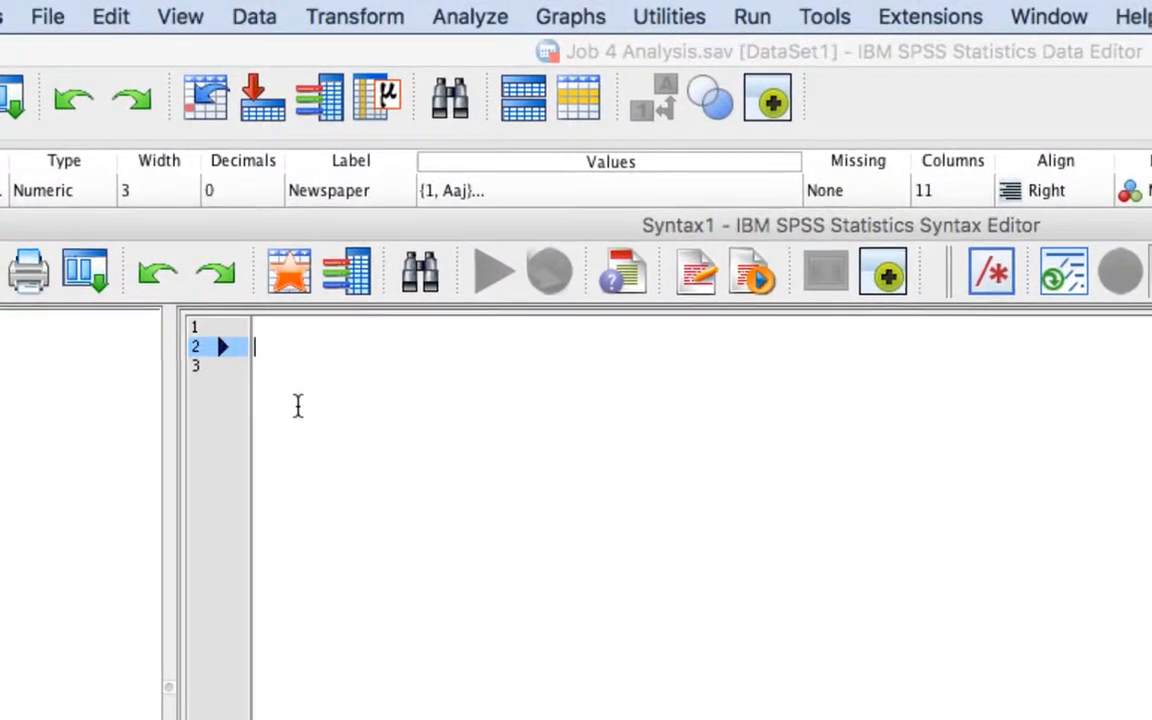
key(super+v)
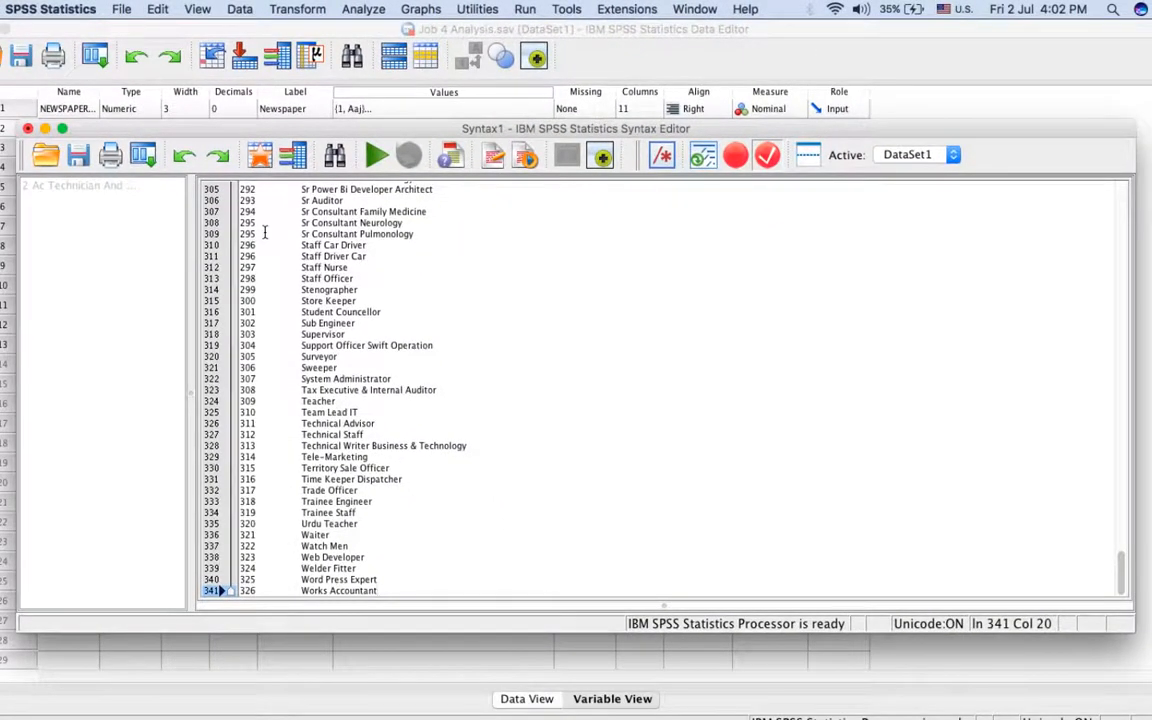
- Enter the ADD VALUE LABELS command on line 1 of the syntax, above the pasted list
scroll(265, 232, up, 20)
click(241, 187)
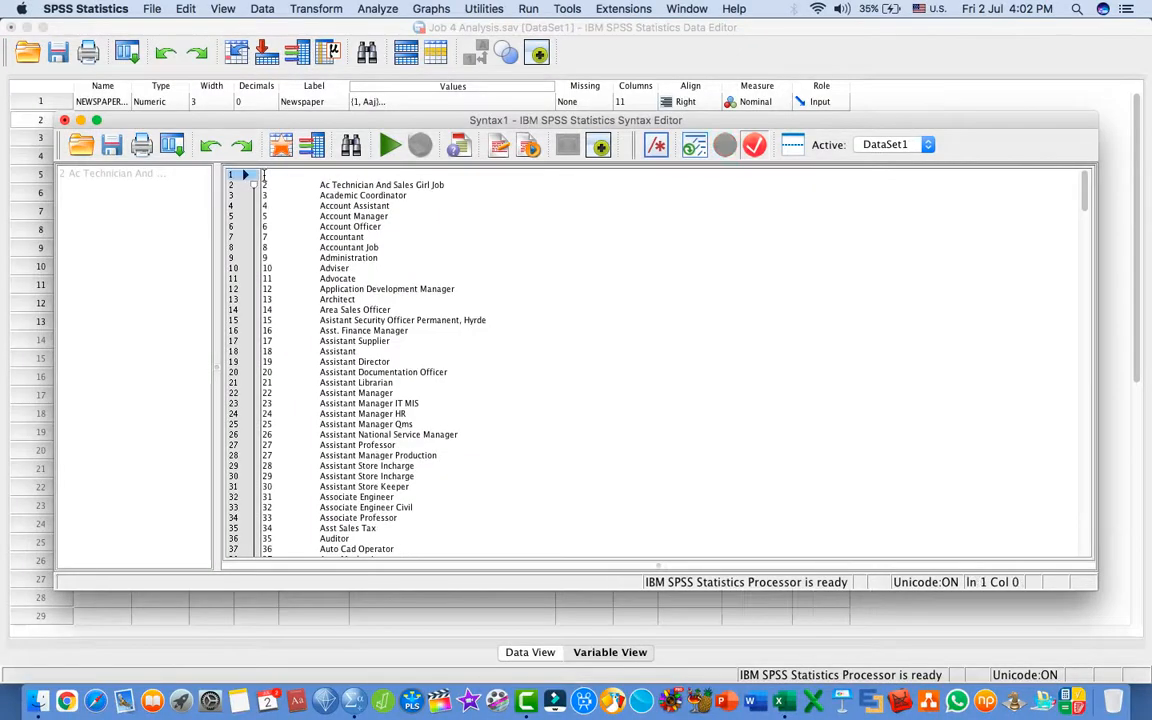
key(Caps_Lock)
text(ADD)
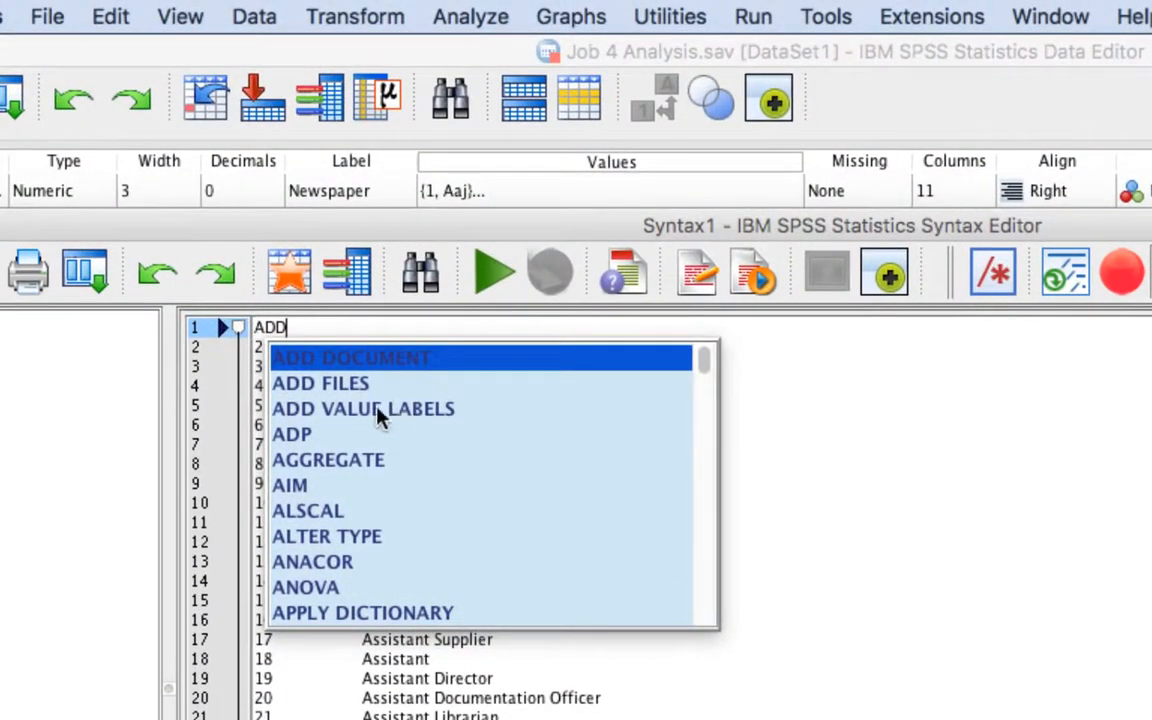
click(375, 409)
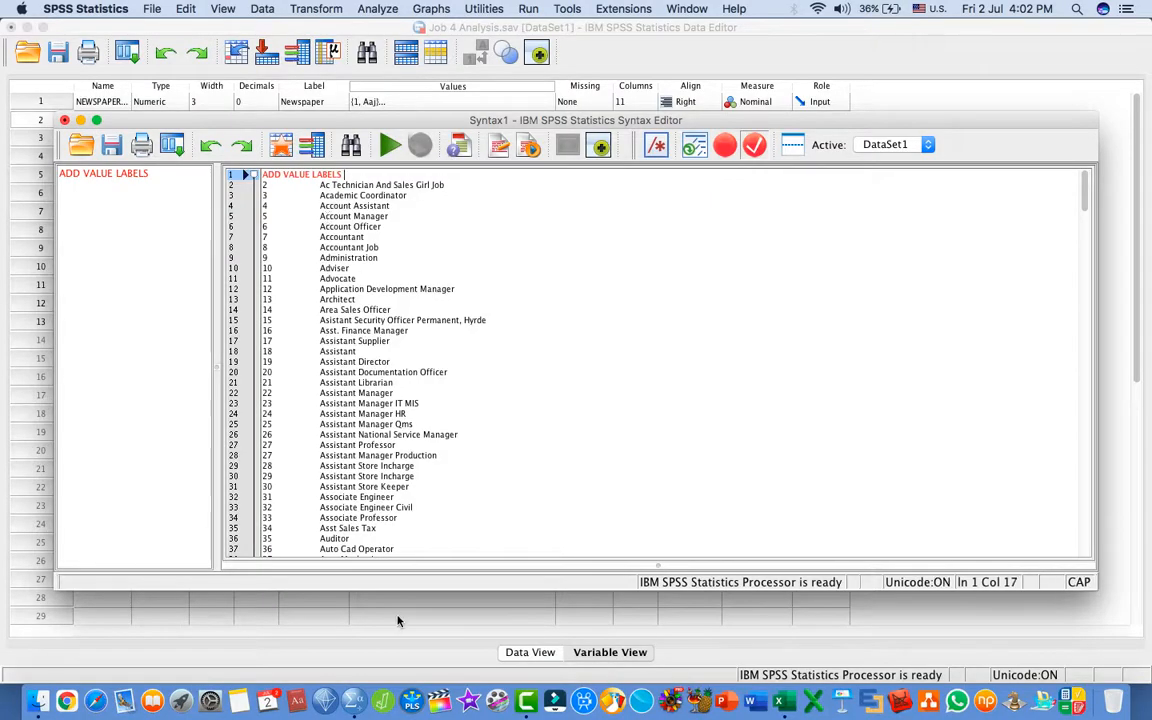
click(418, 393)
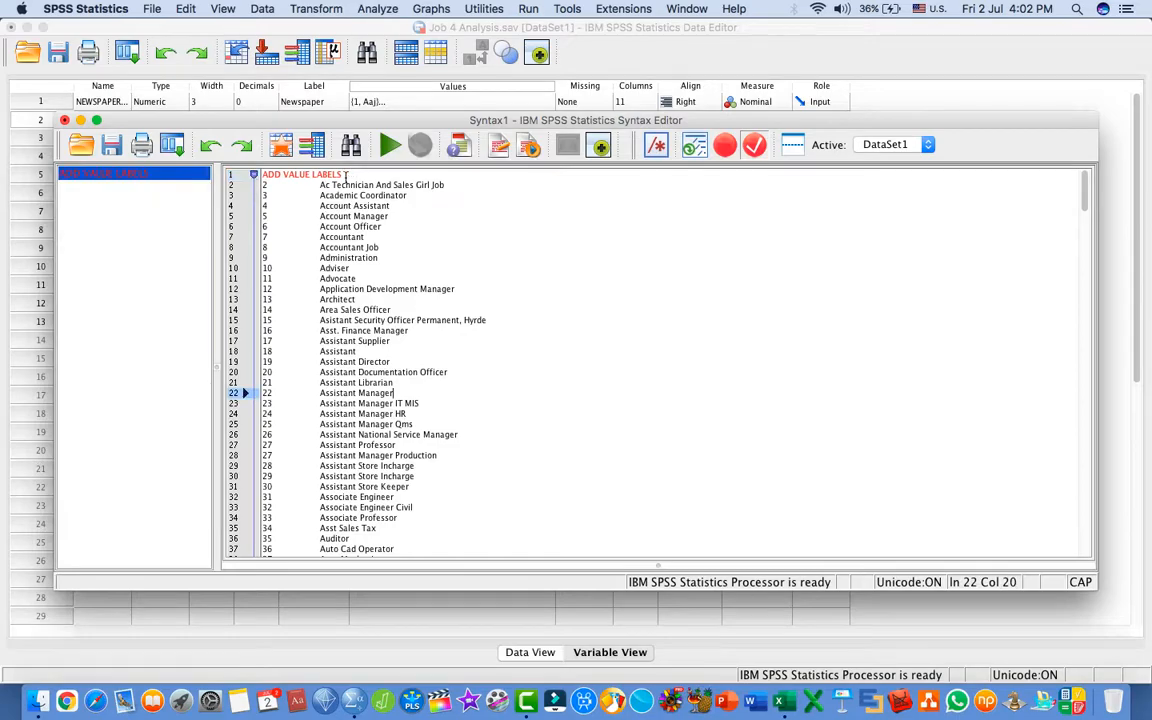
- Copy the variable name JOB_TITLE from the data editor and add it after ADD VALUE LABELS on line 1 of the syntax
click(458, 609)
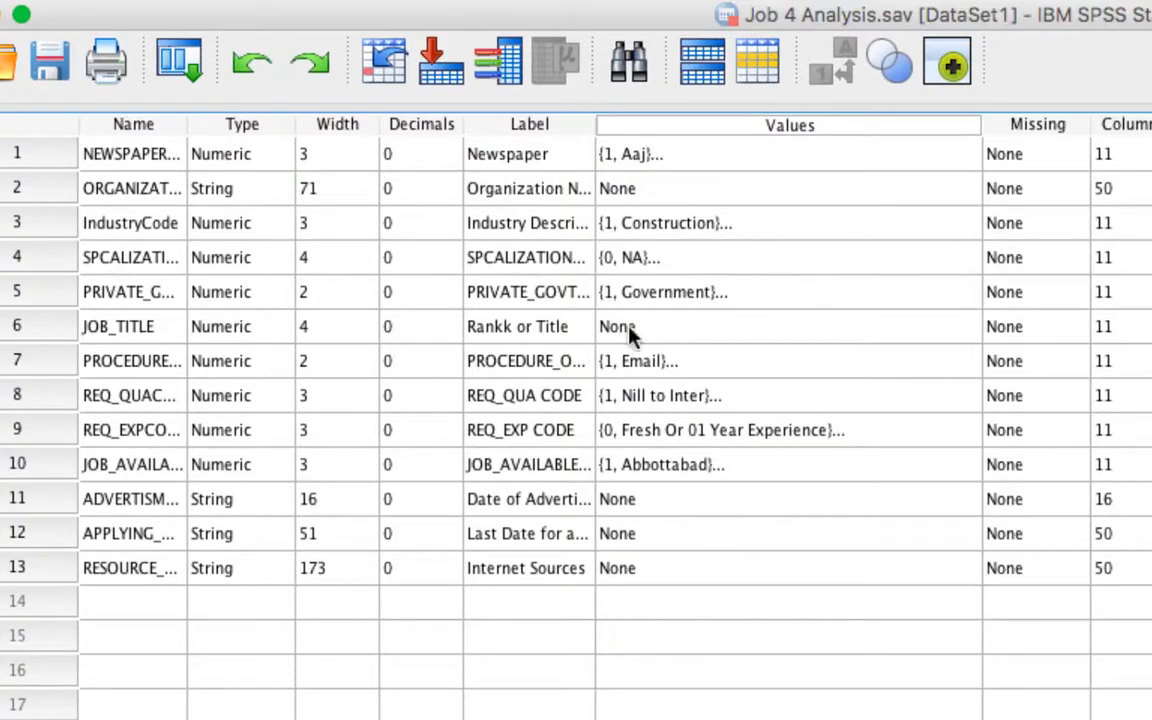
click(669, 333)
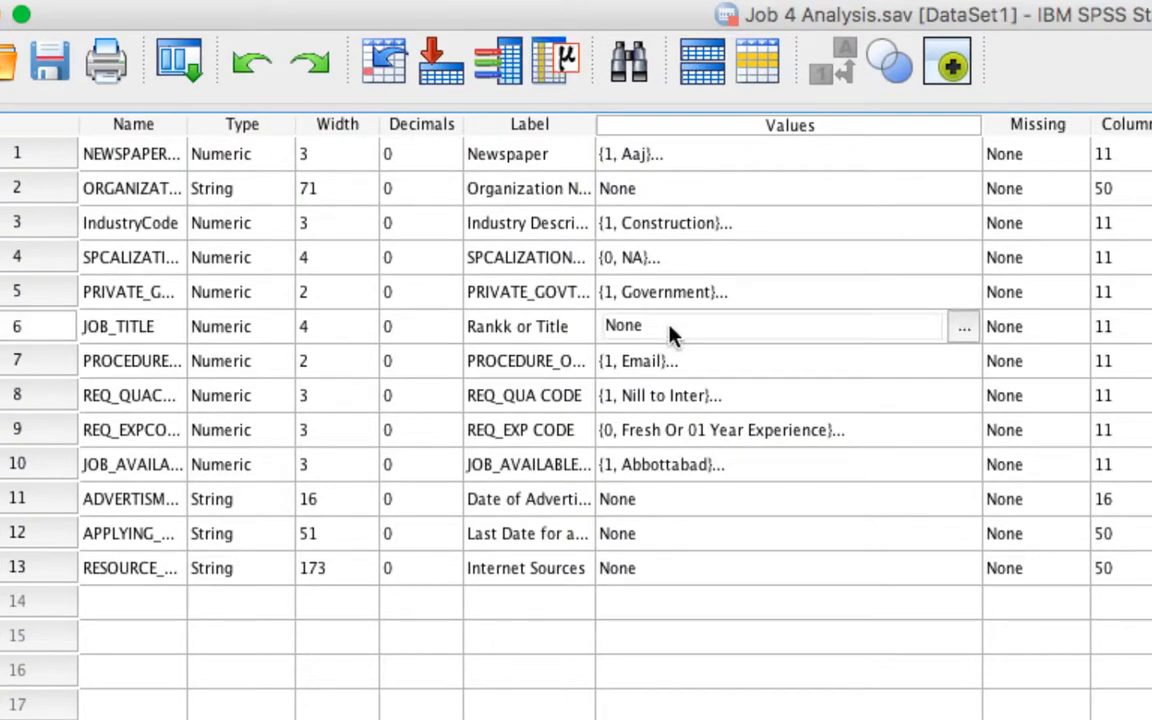
click(118, 334)
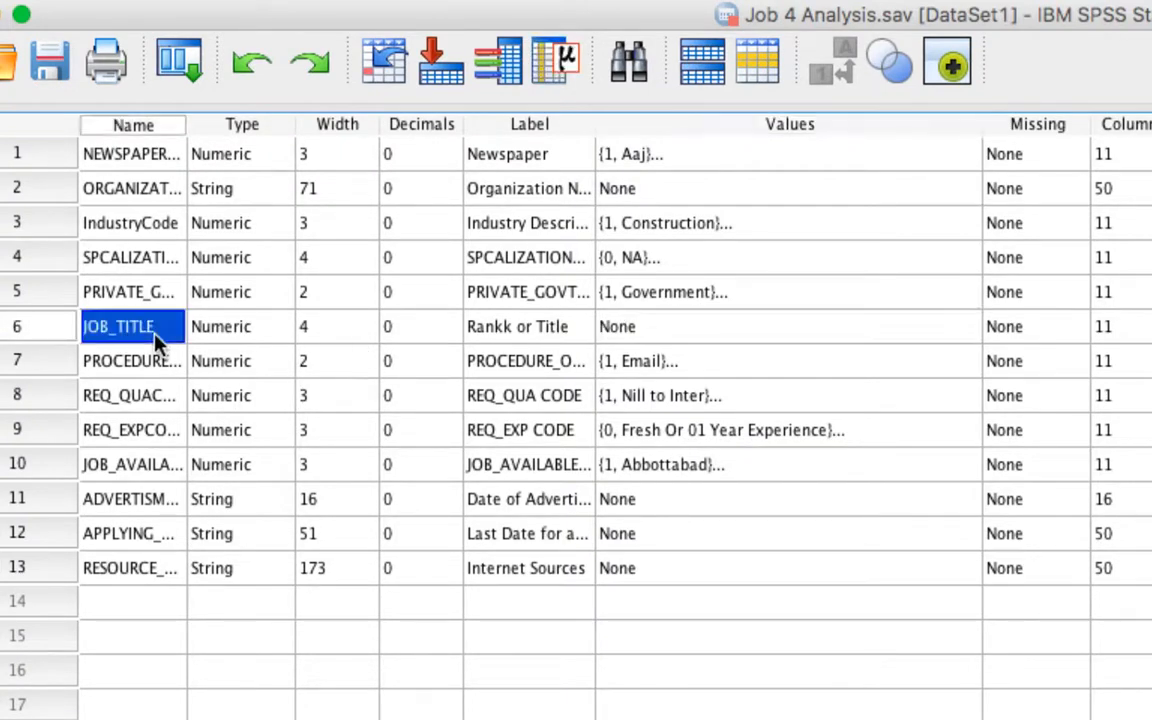
click(131, 333)
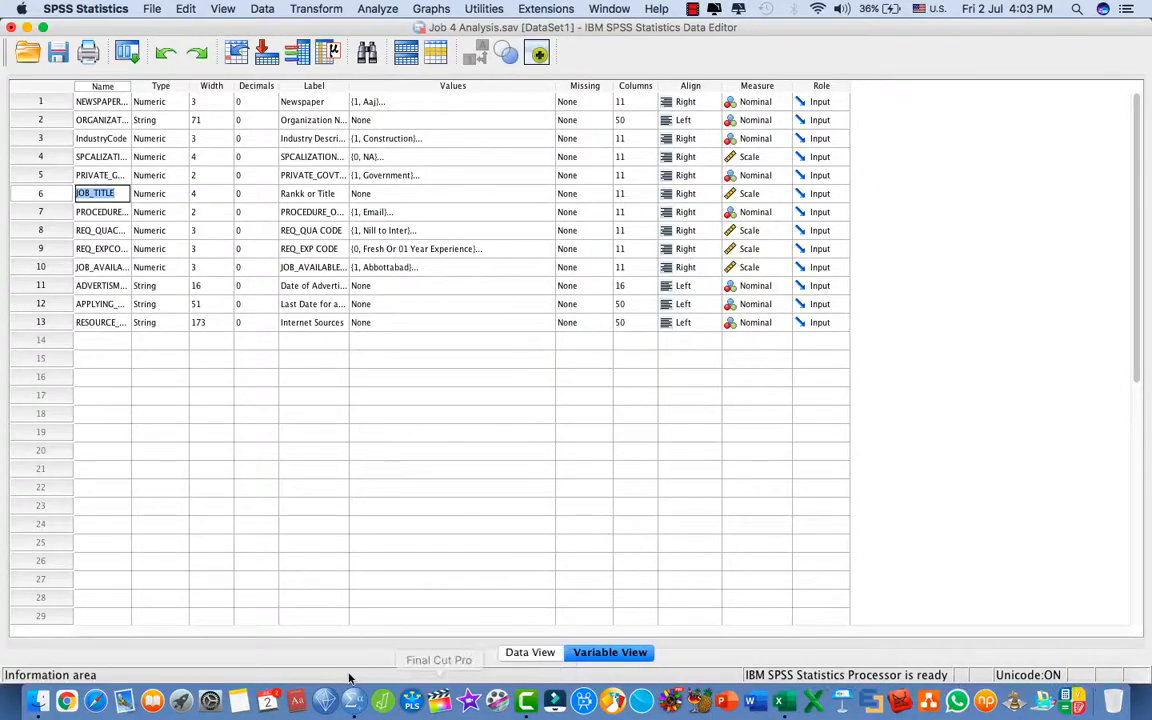
right_click(353, 700)
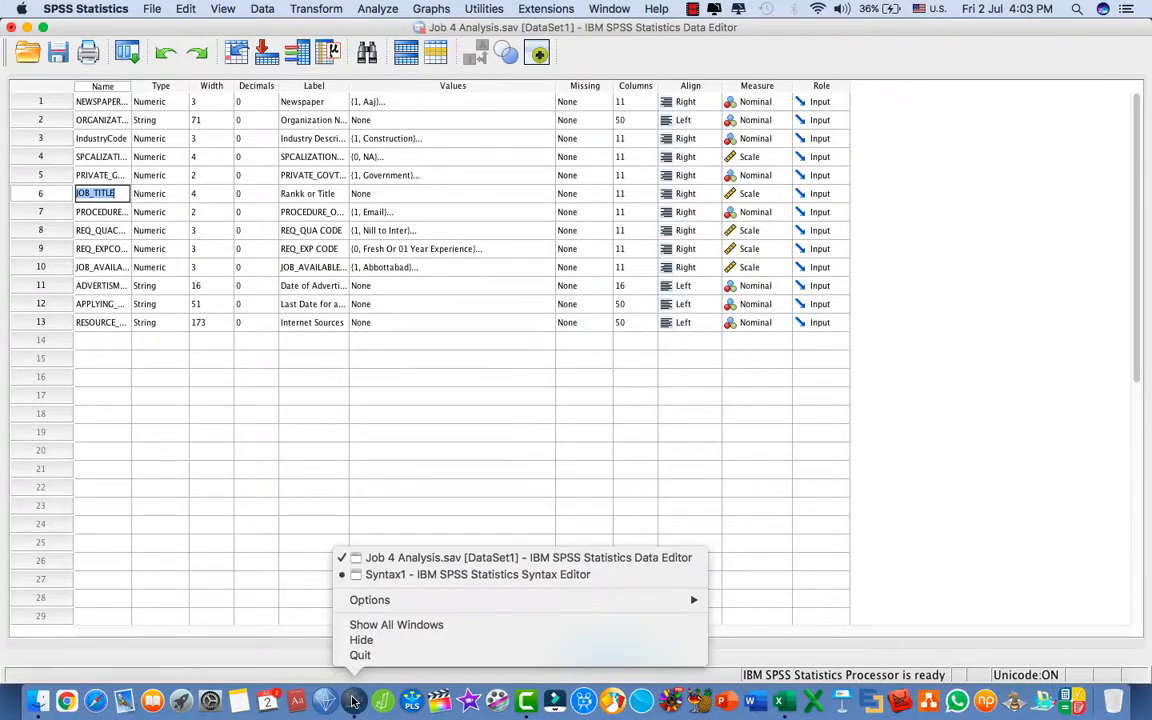
click(360, 574)
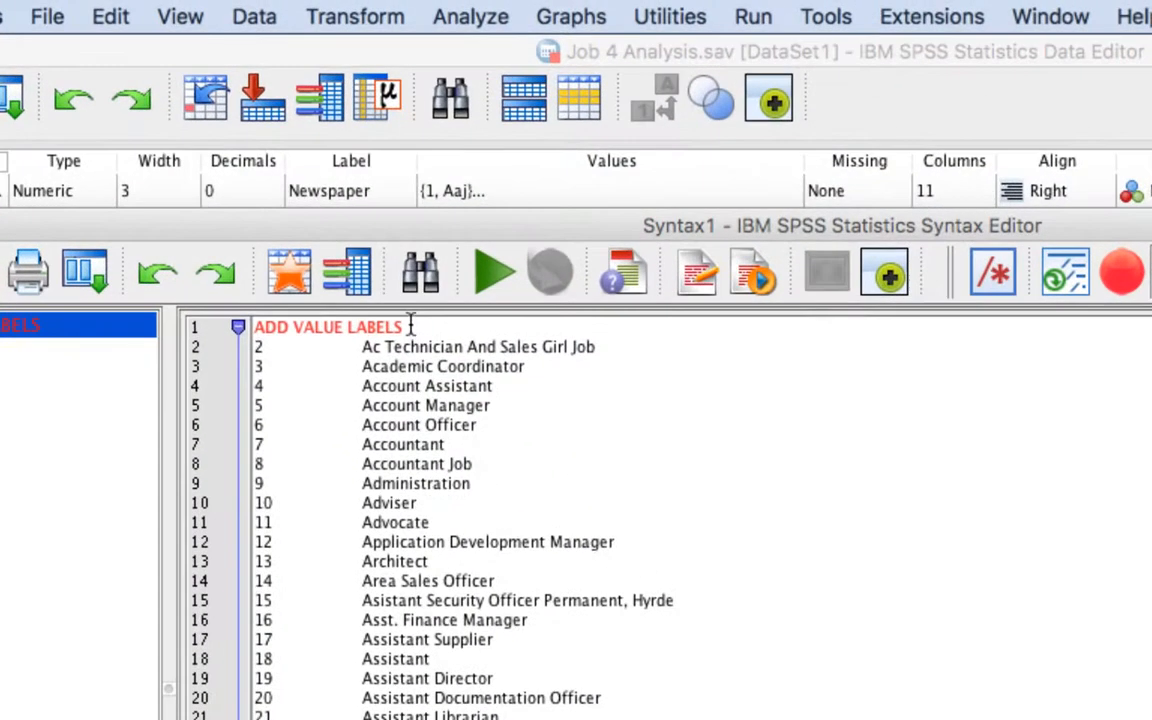
click(407, 324)
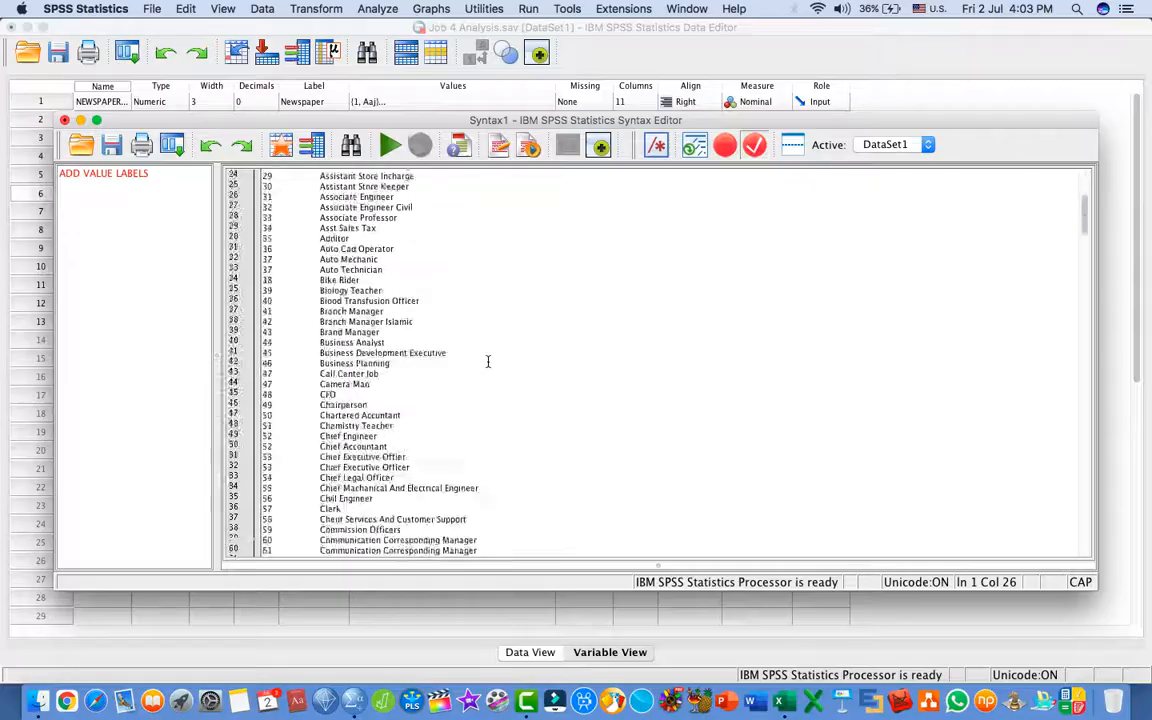
- Add EXECUTE. on line 342, below the last pasted job title, and run the entire syntax
scroll(489, 360, down, 20)
click(399, 545)
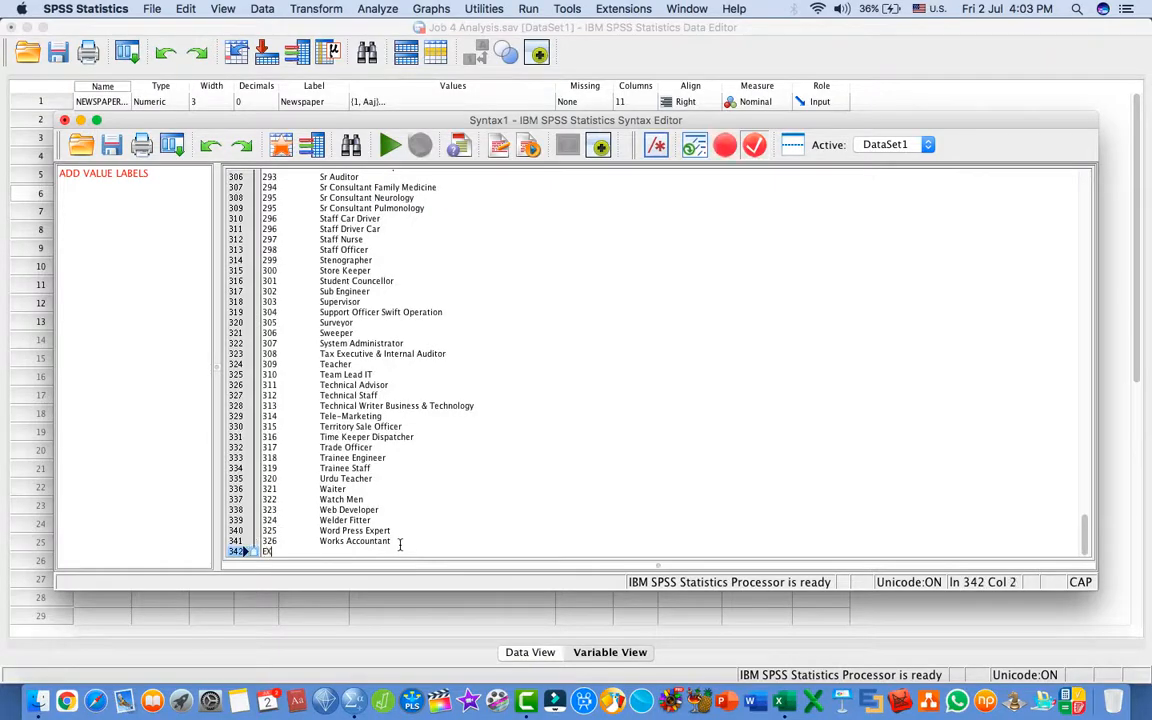
text(EXECUTE.)
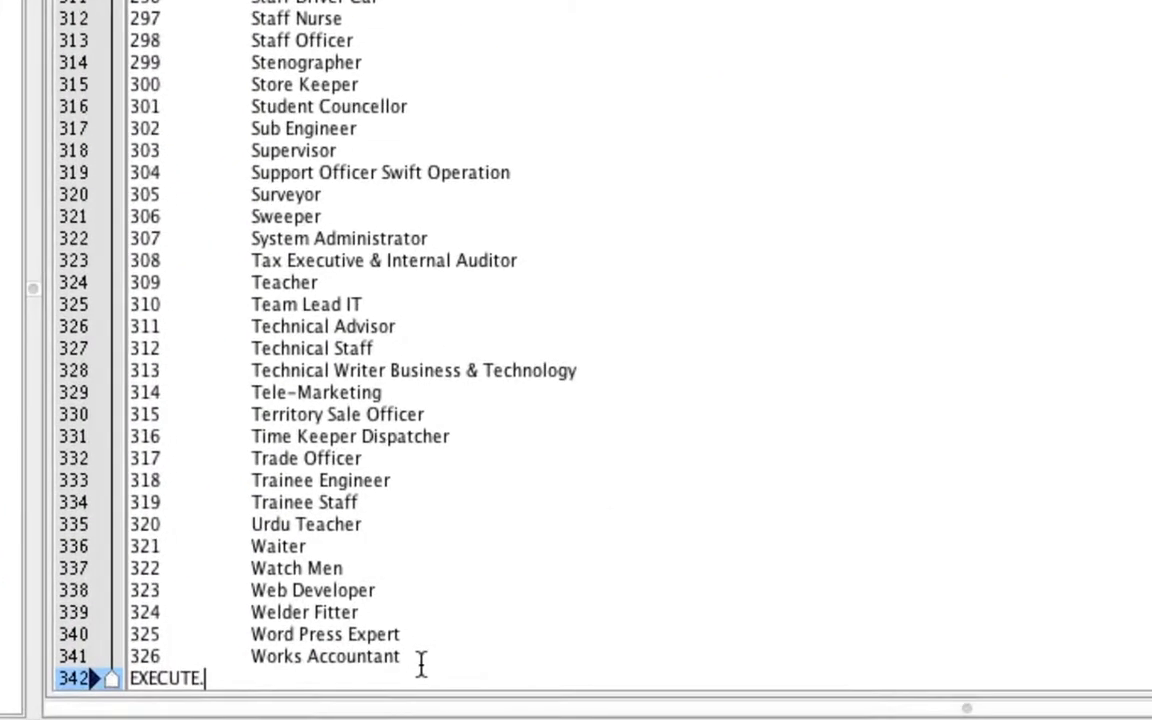
key(super+a)
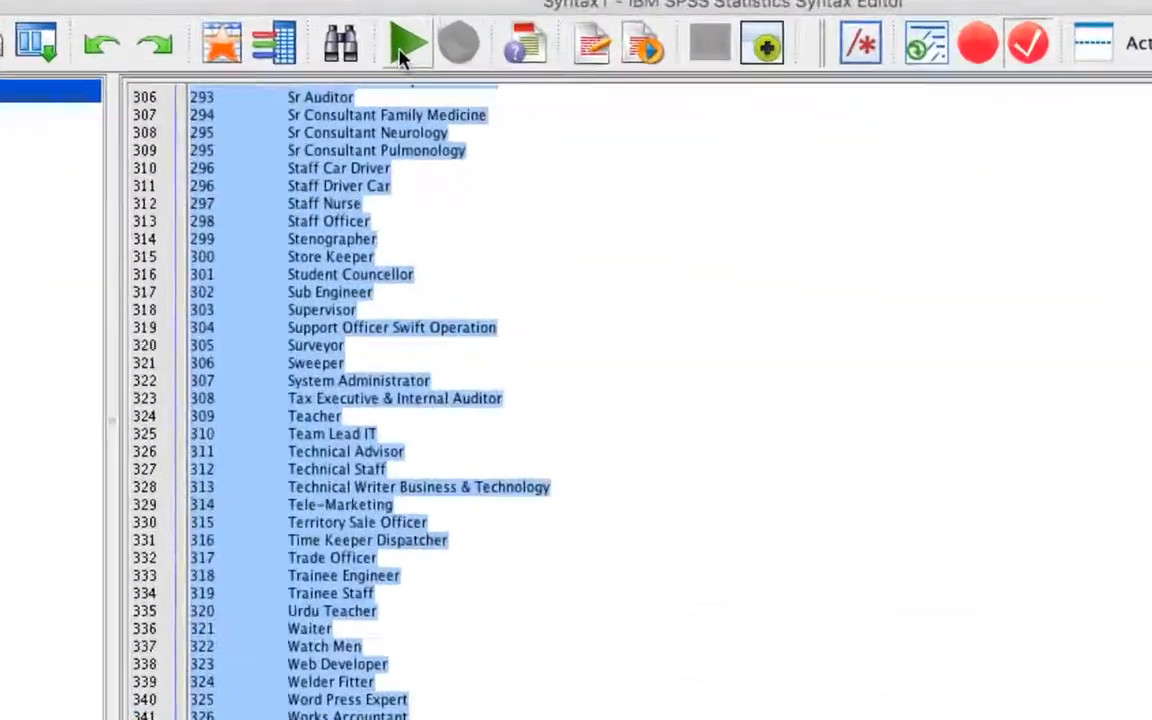
click(400, 57)
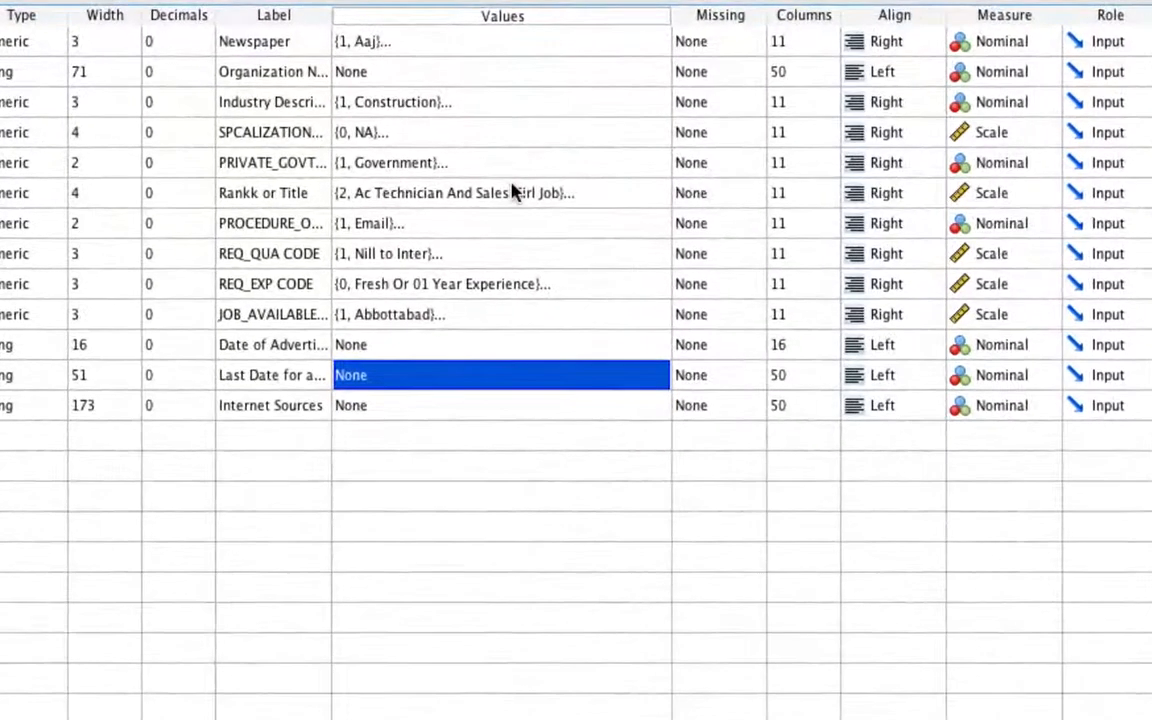
- Open the value labels of JOB_TITLE and examine the list through to its last entry
click(567, 194)
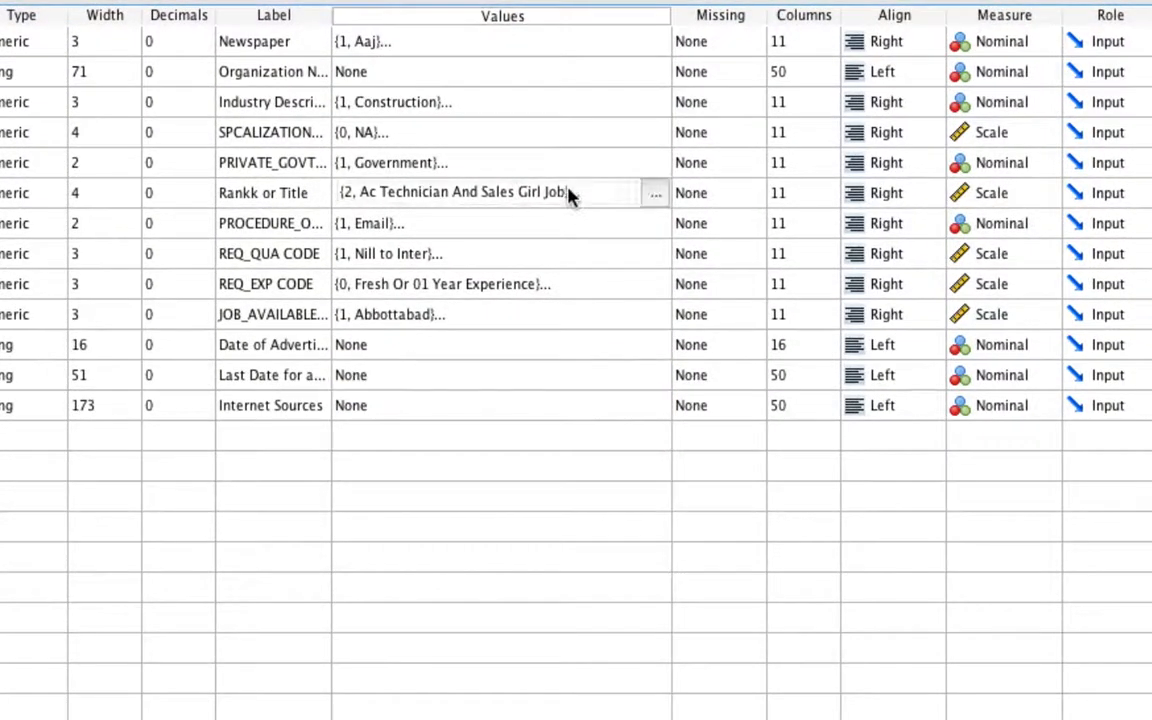
click(655, 192)
scroll(682, 505, down, 3)
scroll(682, 508, down, 9)
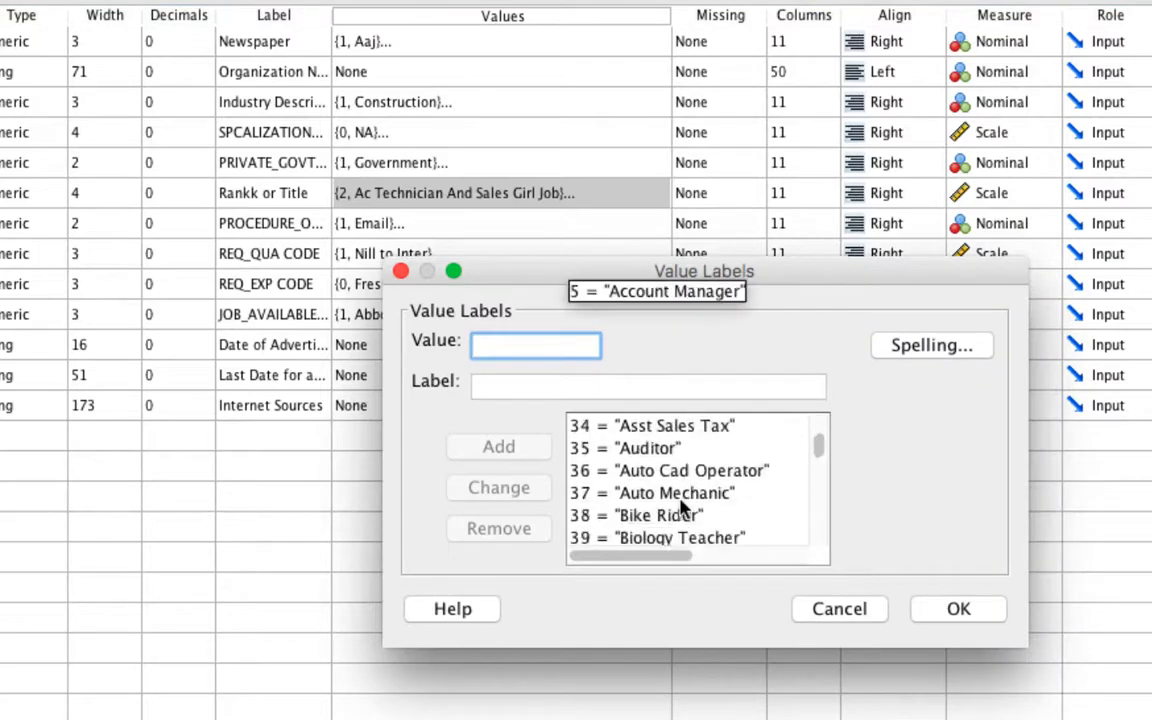
click(680, 518)
scroll(758, 515, down, 20)
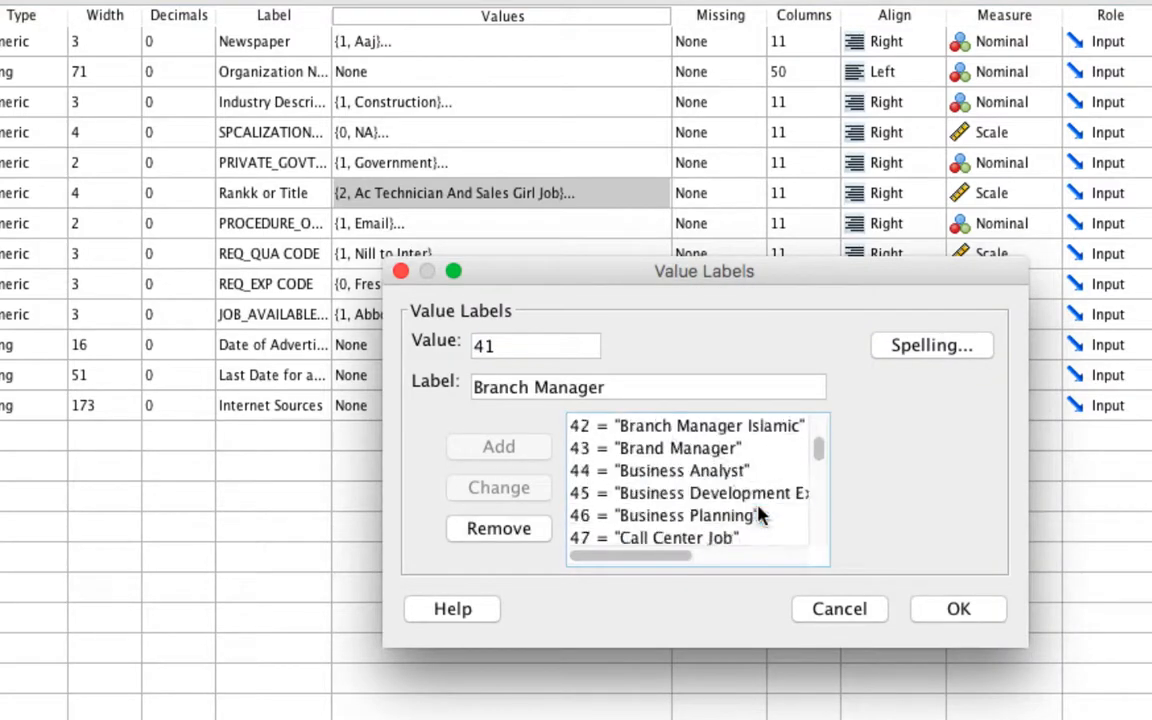
scroll(758, 515, down, 20)
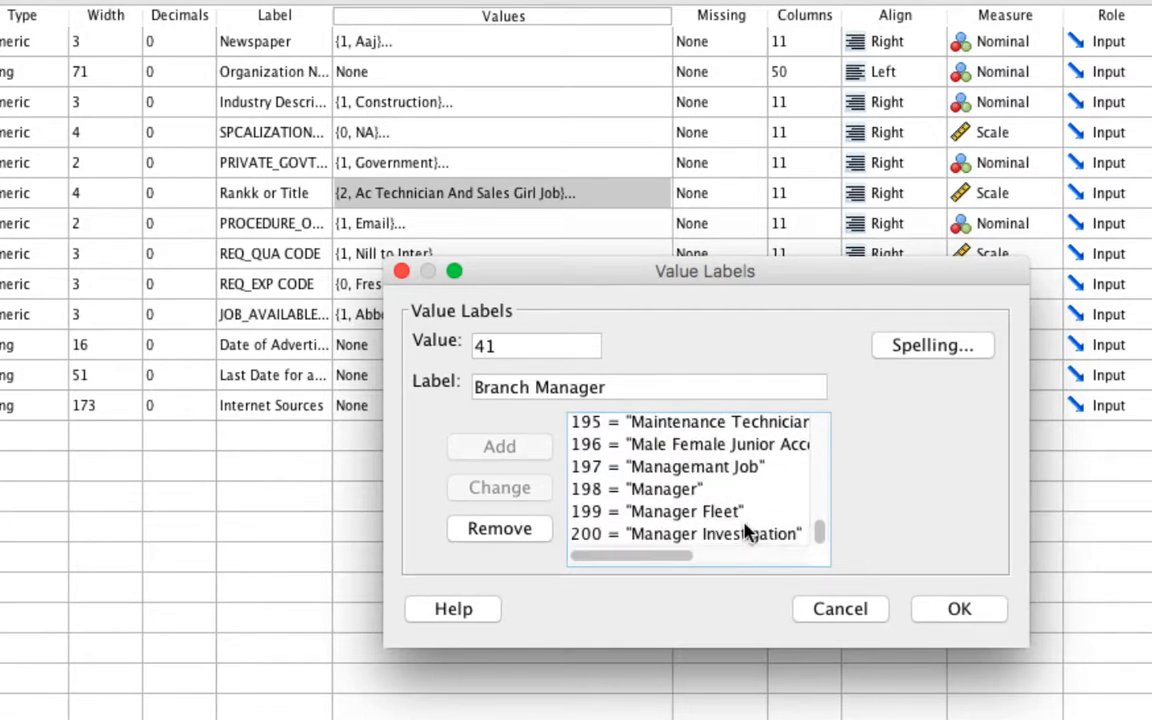
click(740, 535)
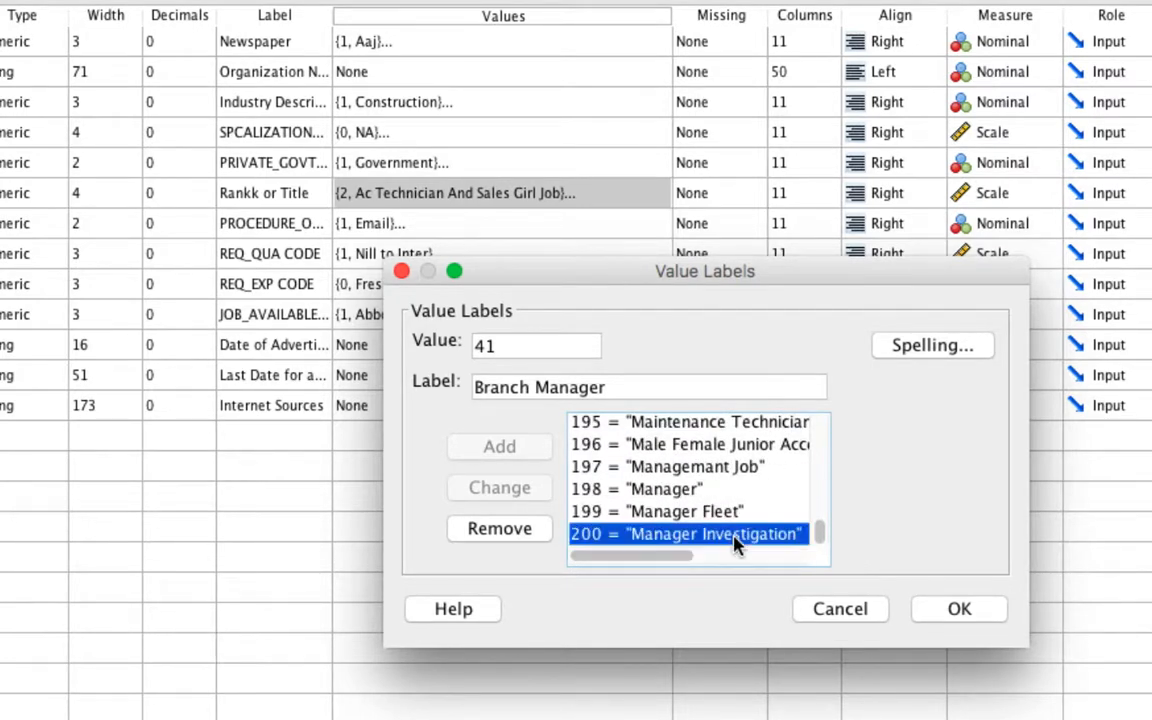
- Switch to the Excel list and compare its last code with the last SPSS value label, closing the value labels once checked
key(super+Tab)
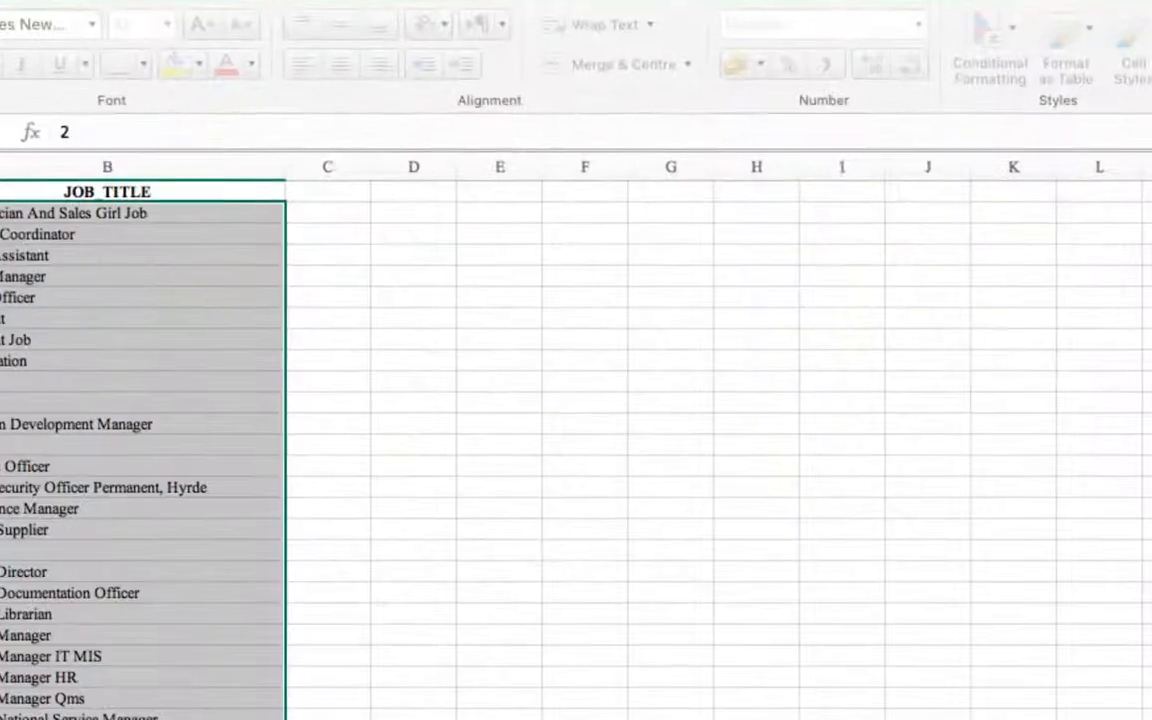
scroll(175, 612, down, 20)
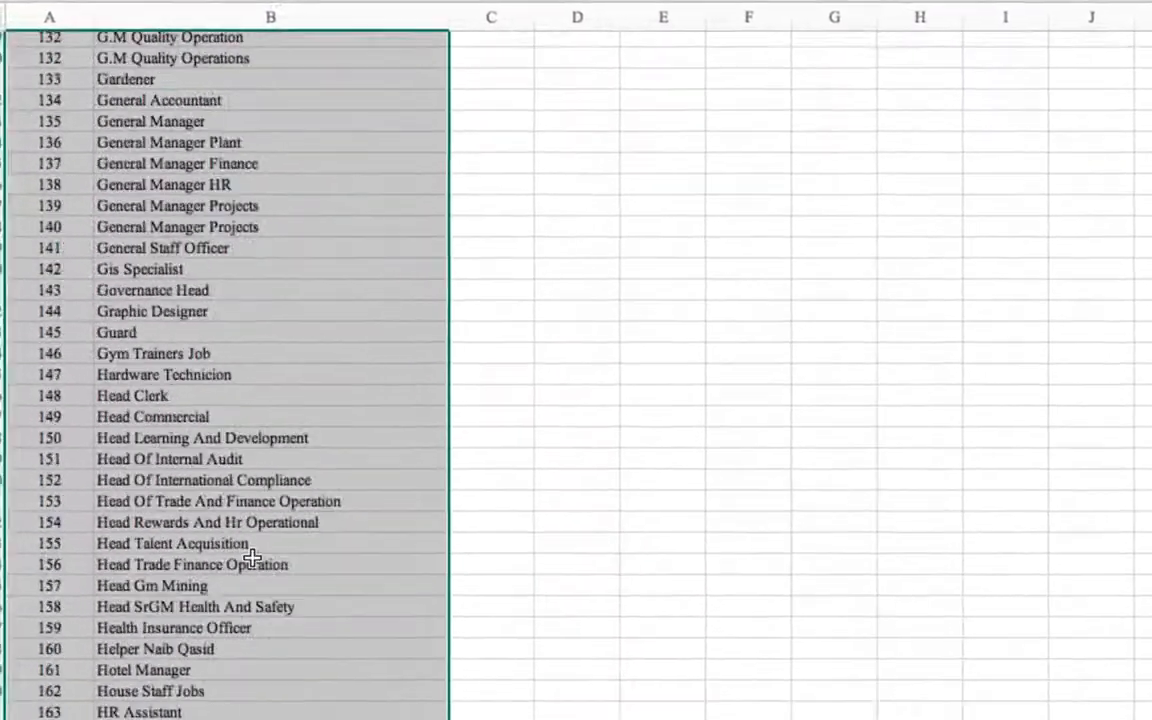
scroll(258, 557, up, 20)
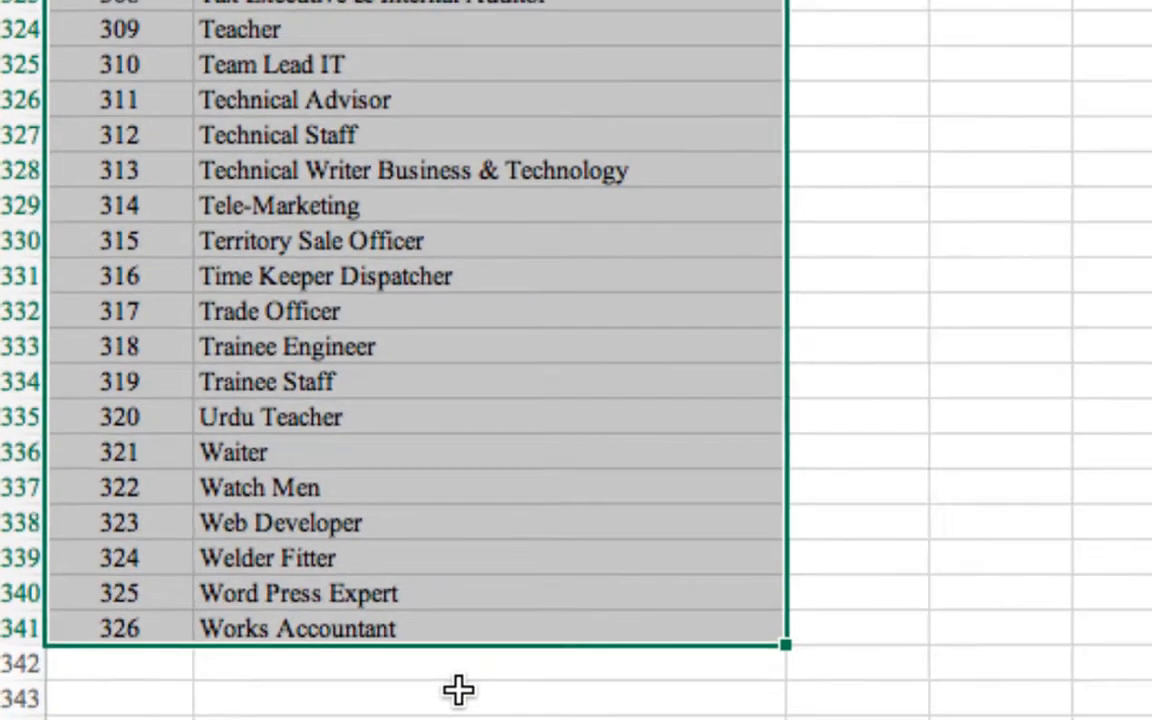
scroll(455, 689, up, 20)
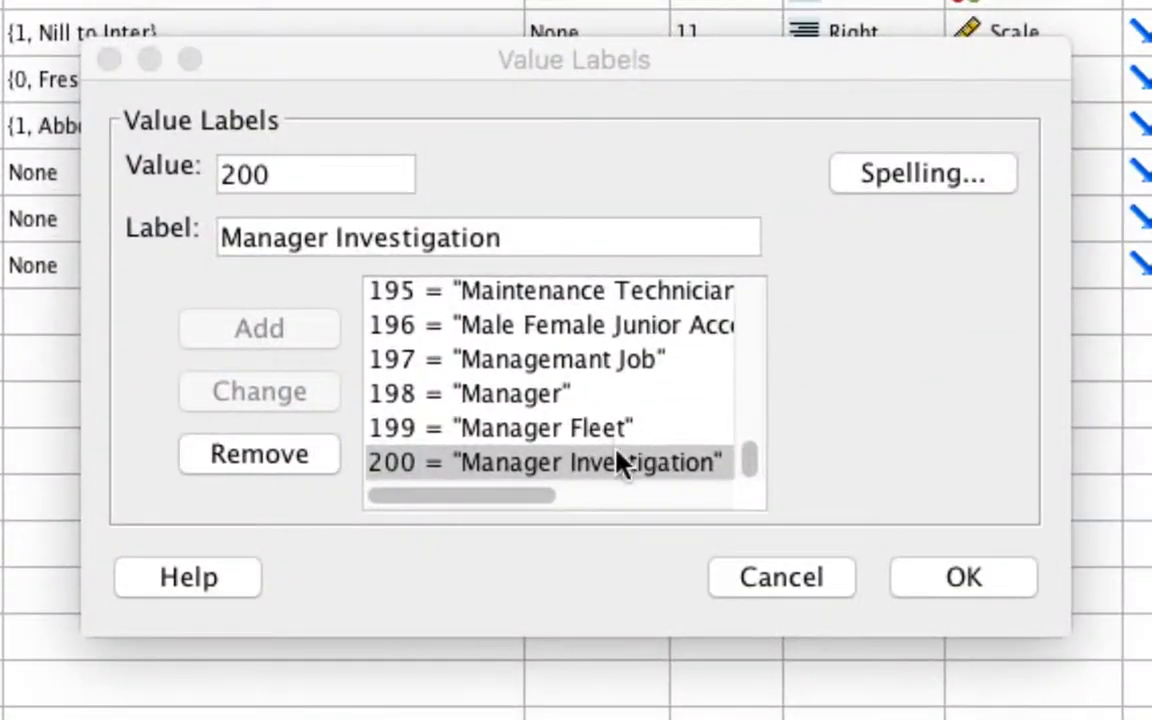
click(617, 463)
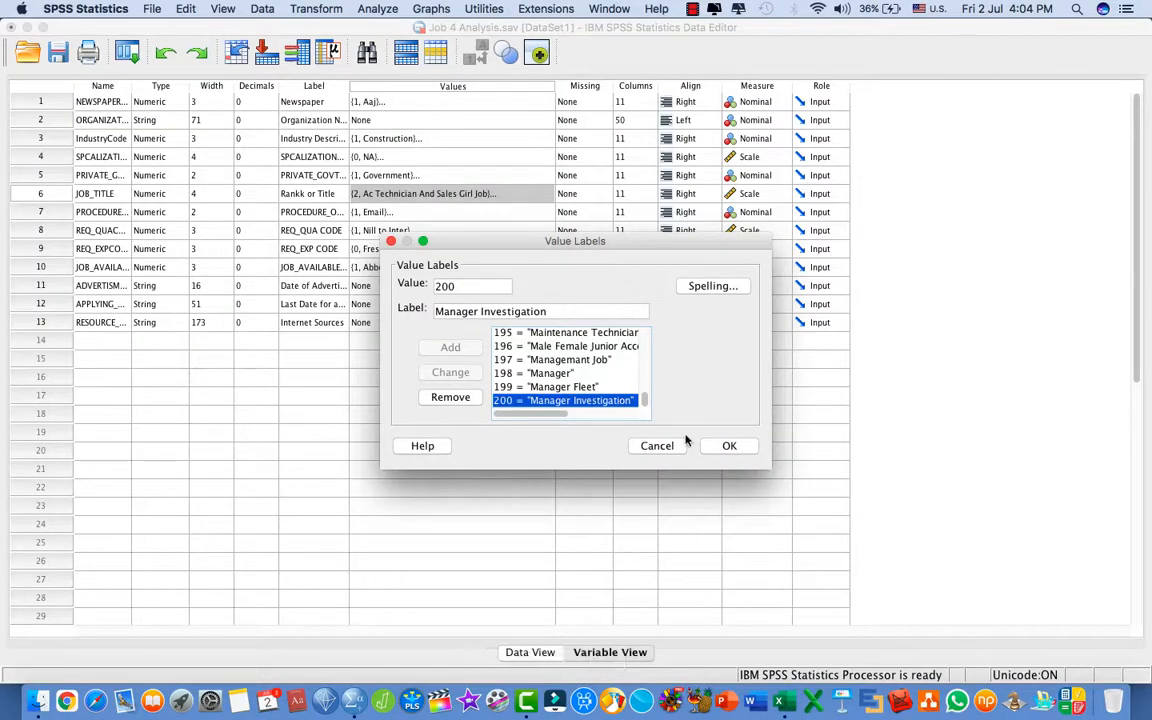
click(728, 447)
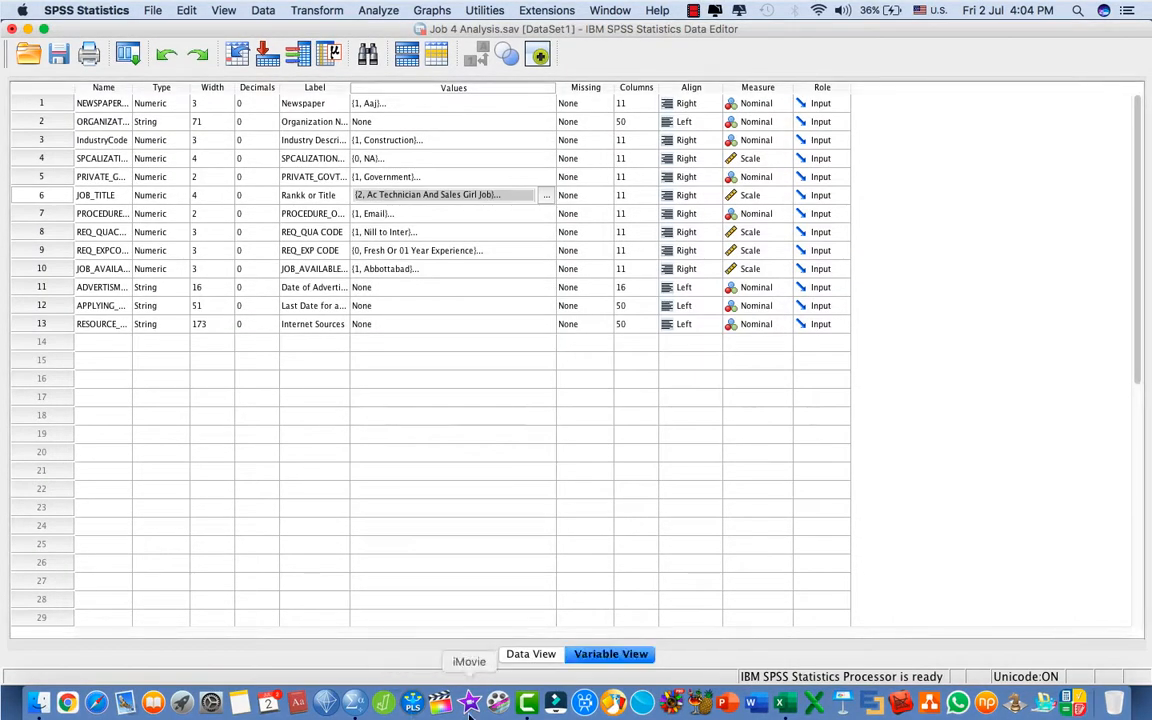
- Reopen the JOB_TITLE value labels, check the final entry of the list again and close them
right_click(355, 705)
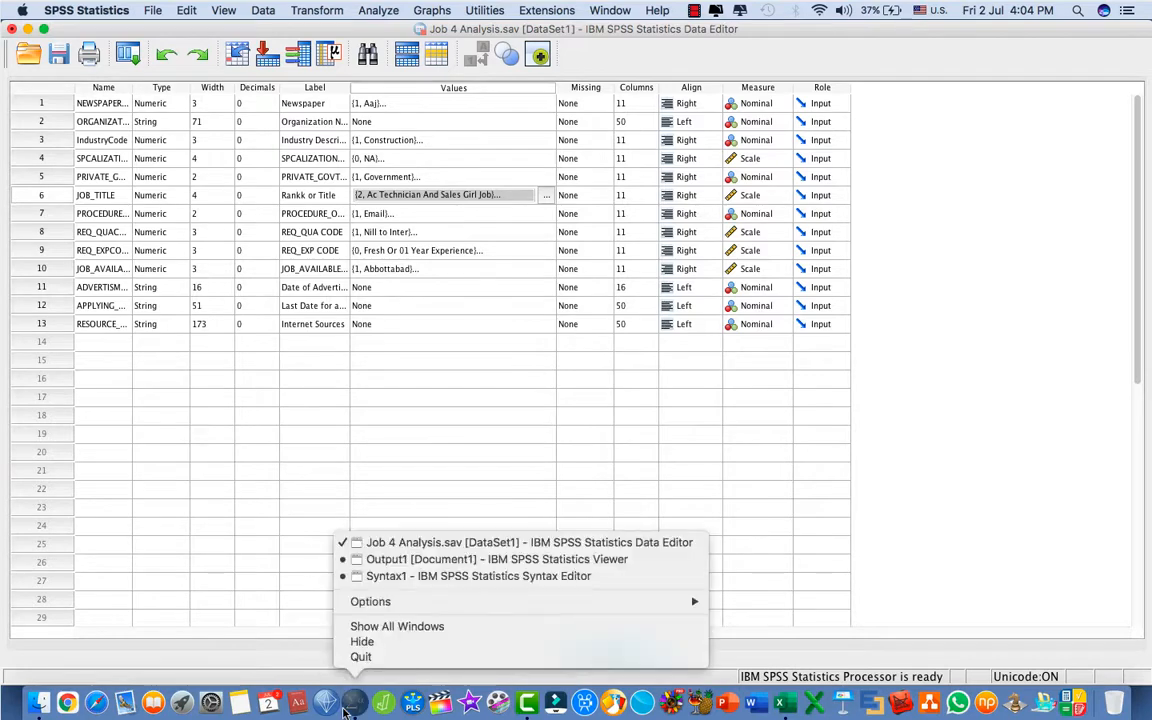
click(543, 195)
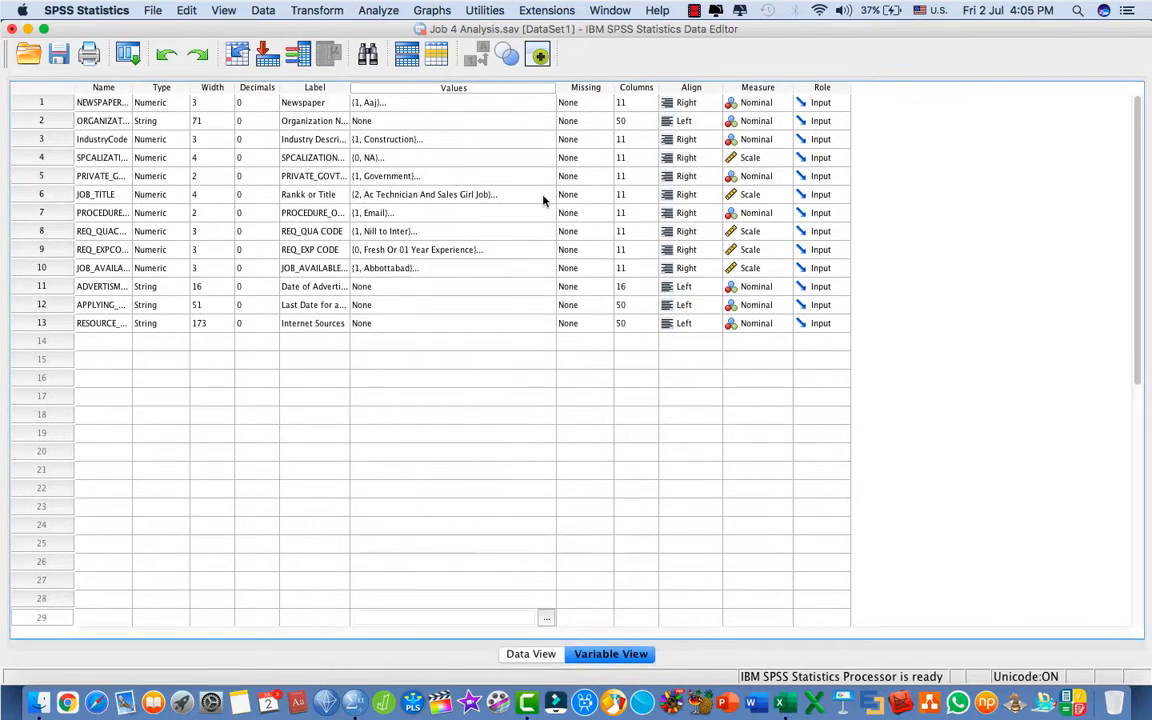
click(545, 195)
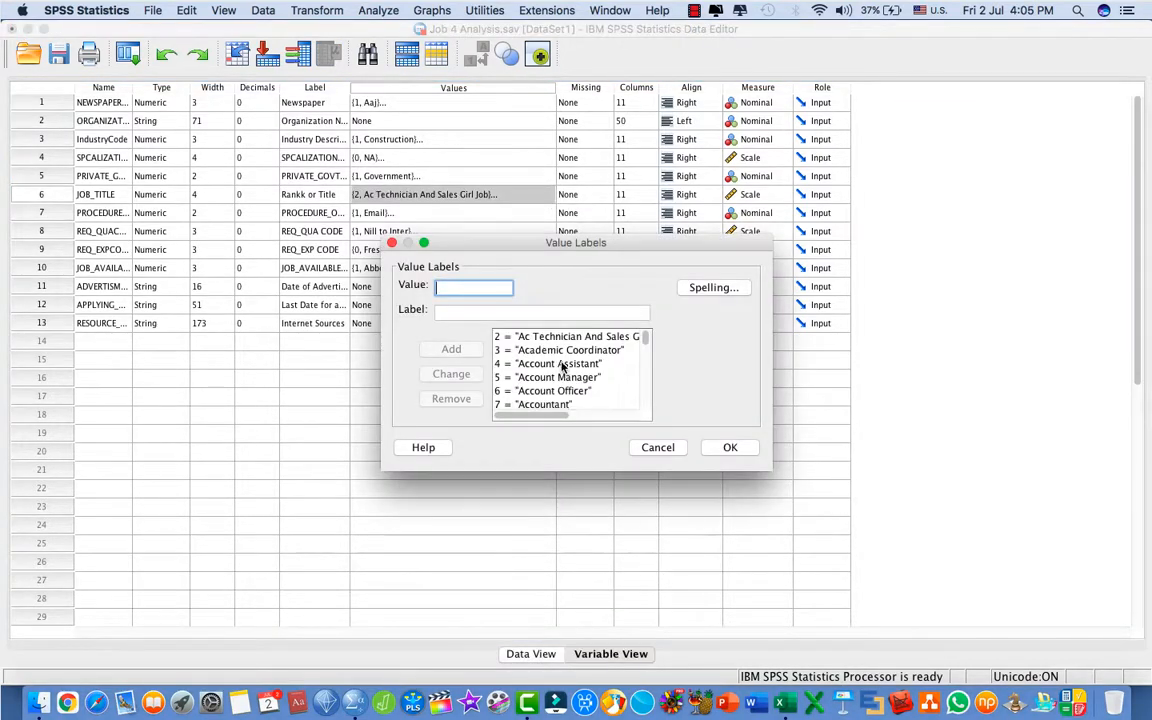
scroll(562, 366, down, 20)
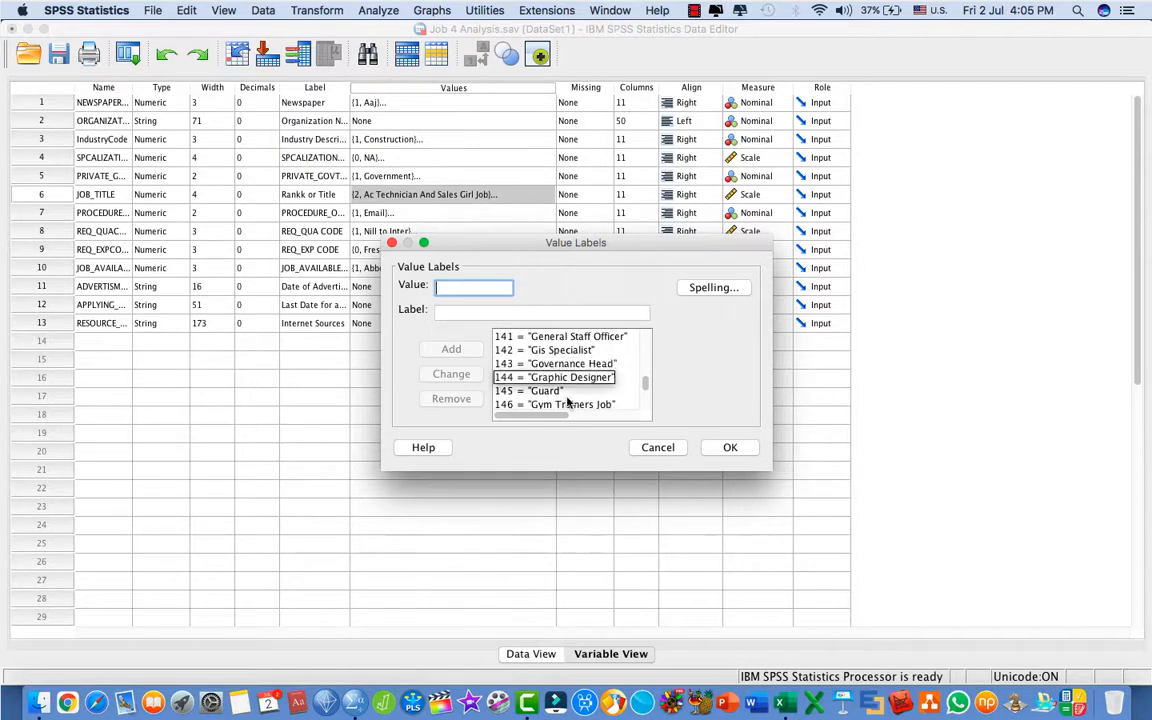
scroll(548, 385, down, 15)
click(547, 402)
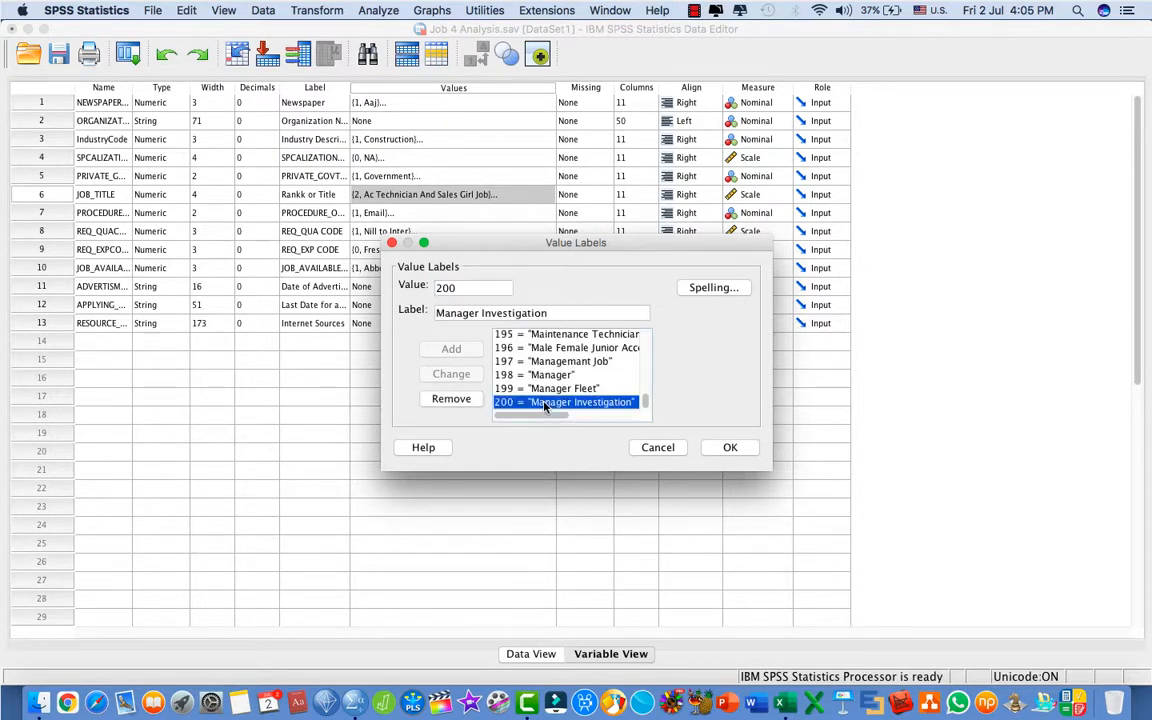
click(730, 447)
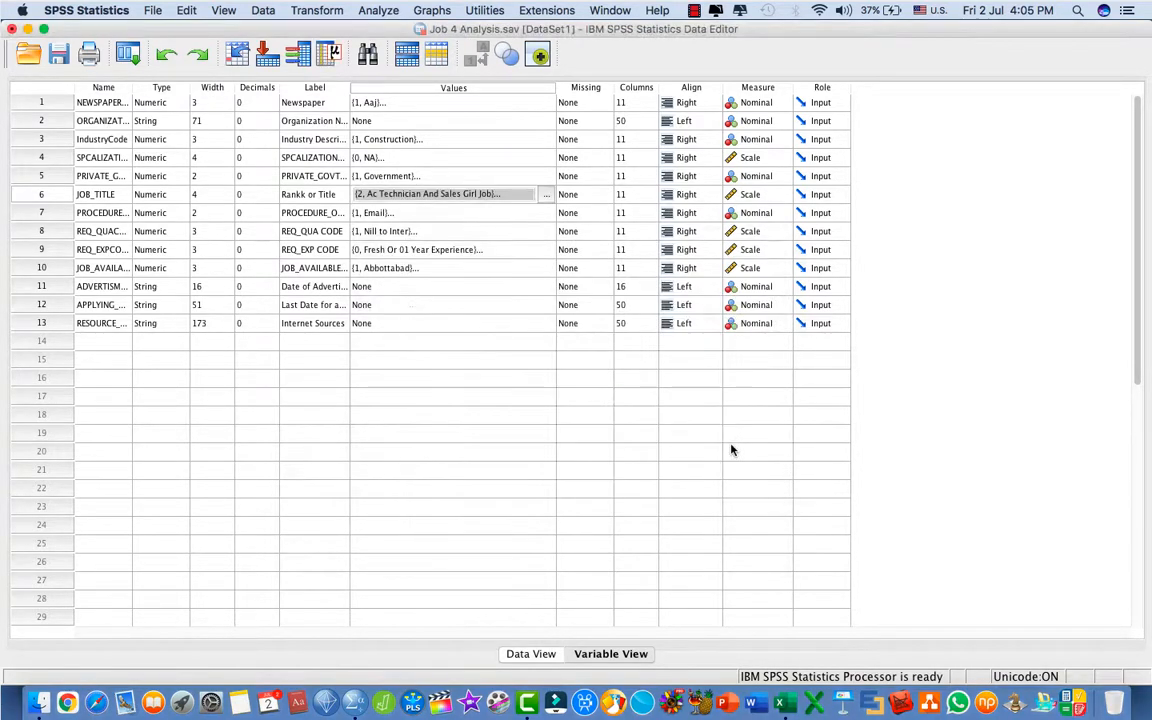
- In the syntax file, remove both parentheses around Inquiries in the Manager Investigation label for code 200
right_click(355, 706)
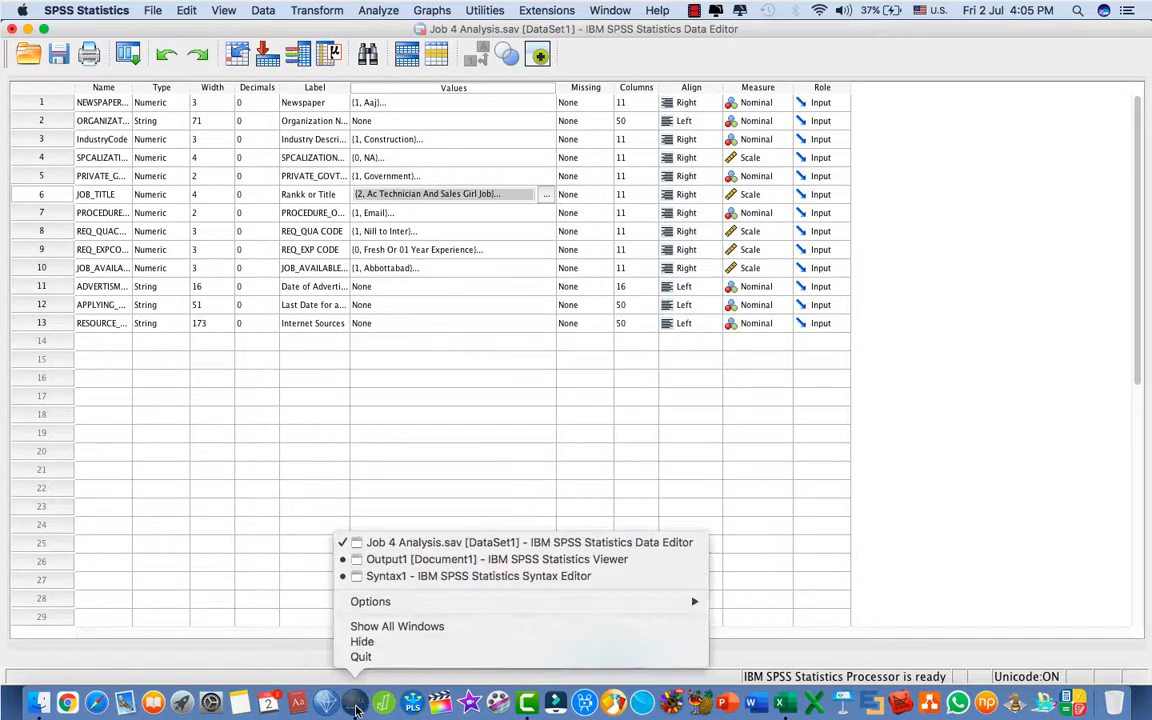
click(377, 575)
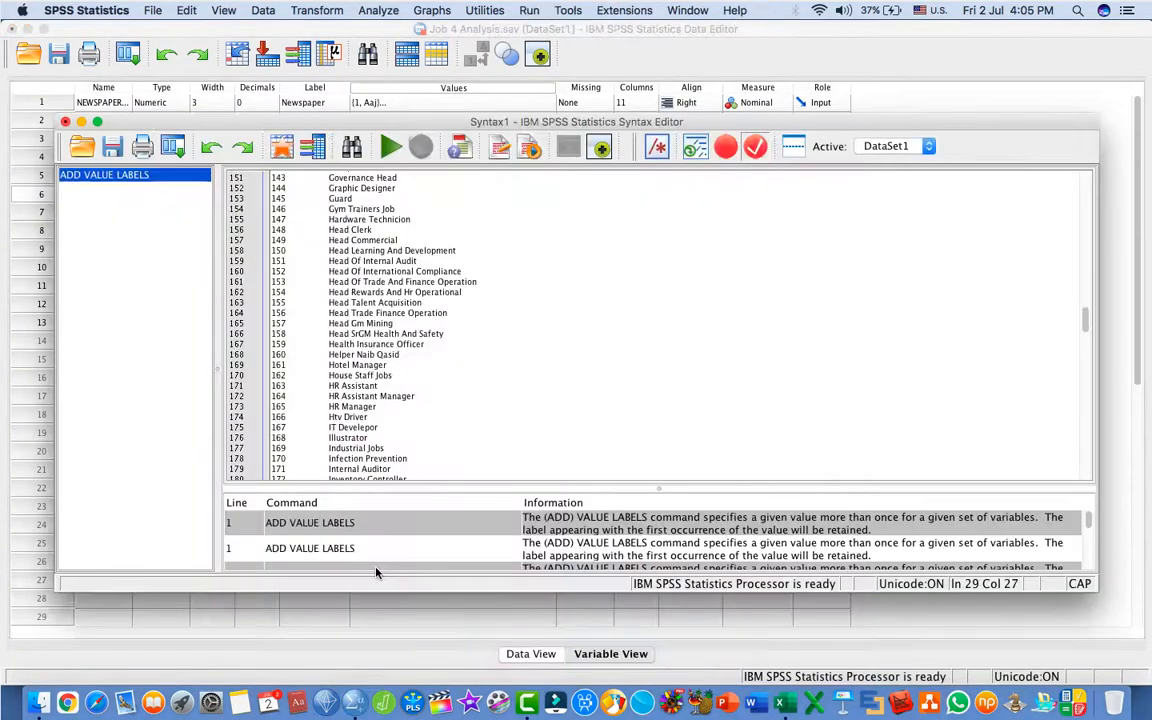
scroll(420, 302, down, 10)
click(345, 329)
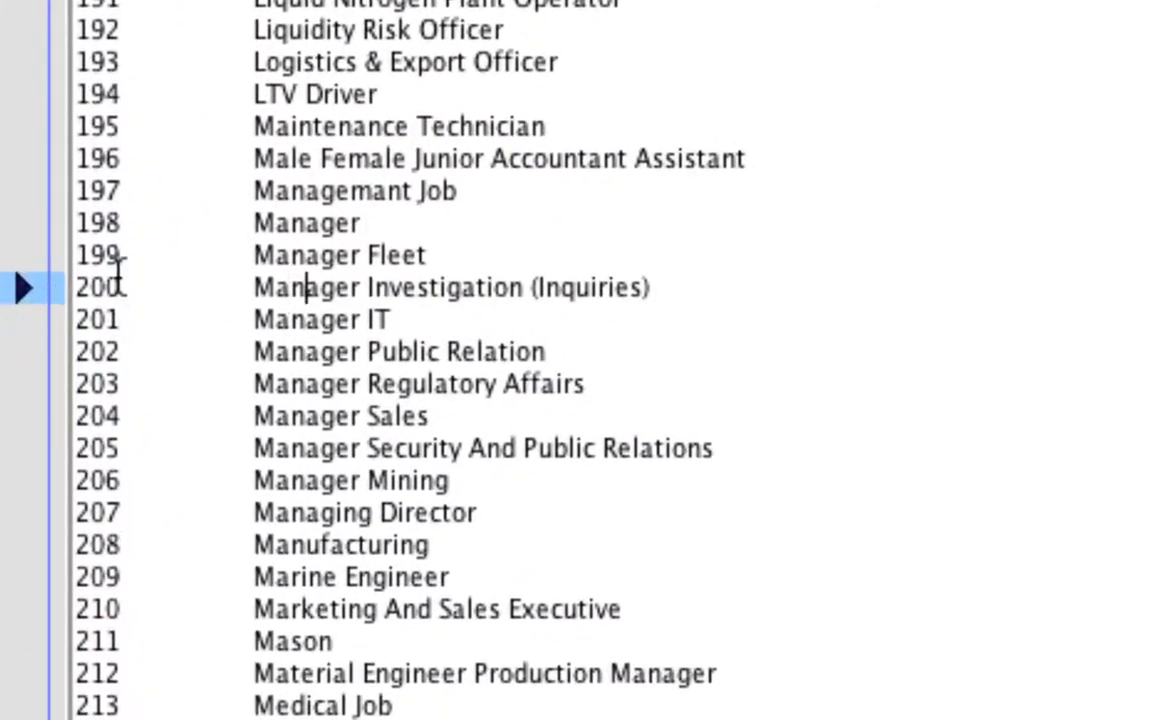
click(305, 288)
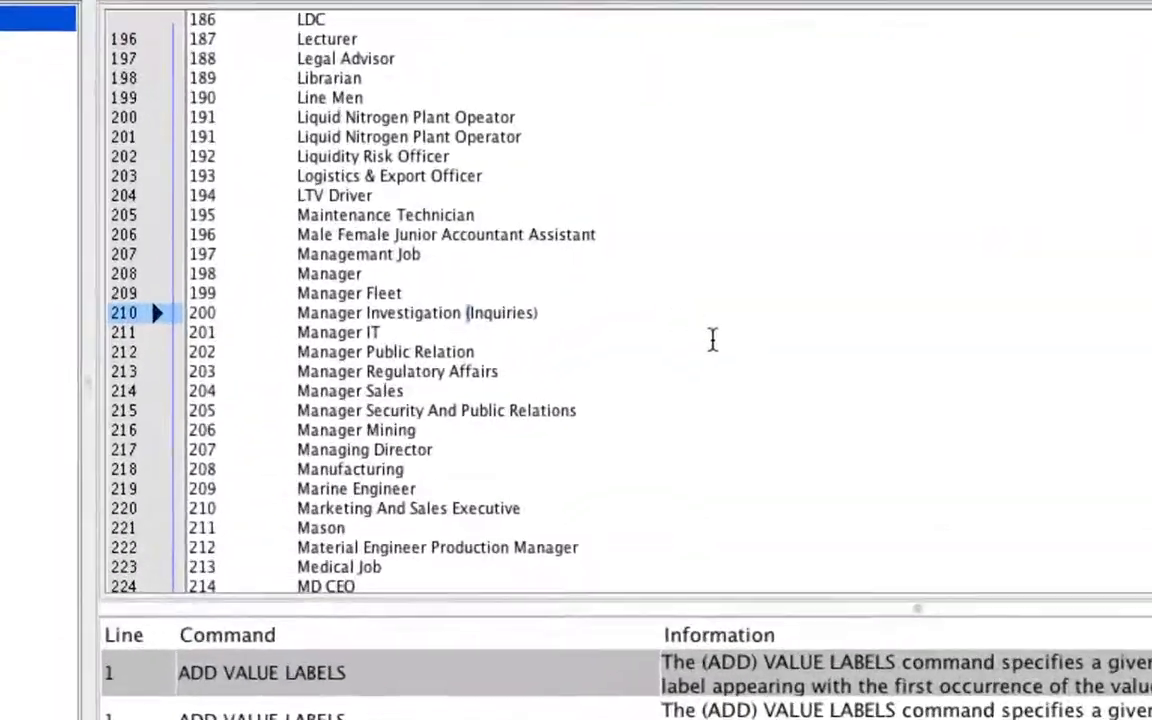
key(BackSpace)
key(Right)
key(Right)
key(Right)
key(Right)
key(Right)
key(Right)
key(Right)
key(Right)
key(Right)
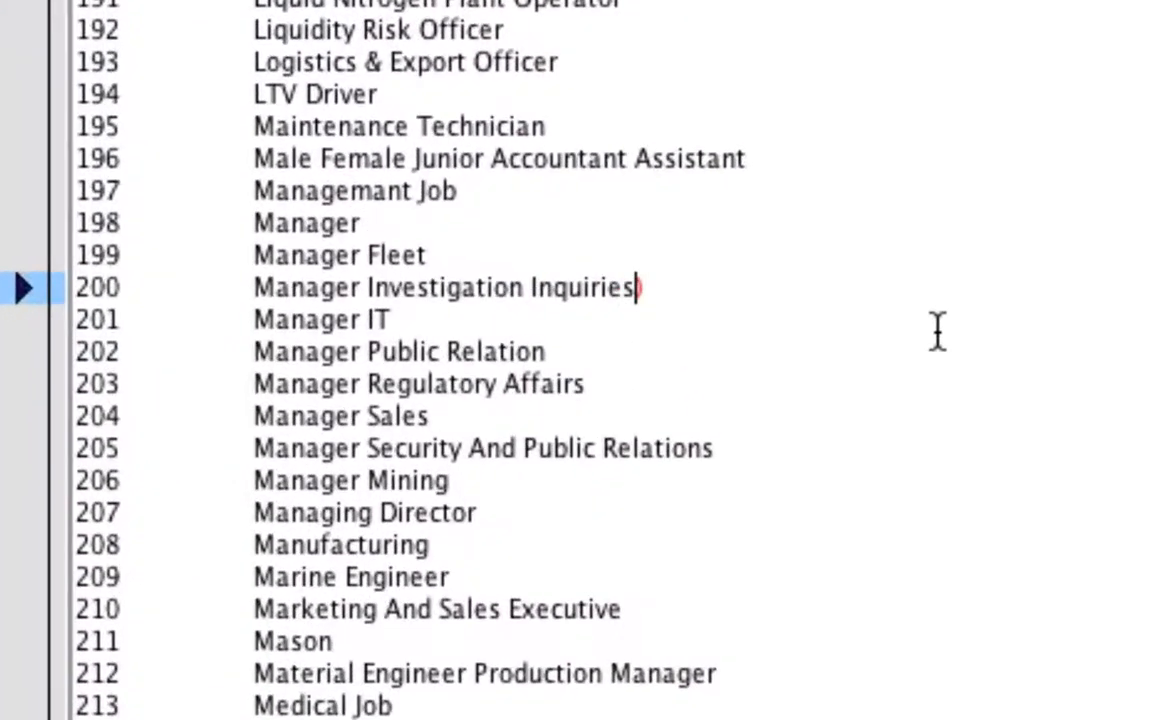
key(shift+Right)
key(BackSpace)
- Look through the corrected ADD VALUE LABELS list for JOB_TITLE and run the entire syntax including EXECUTE
scroll(650, 545, down, 5)
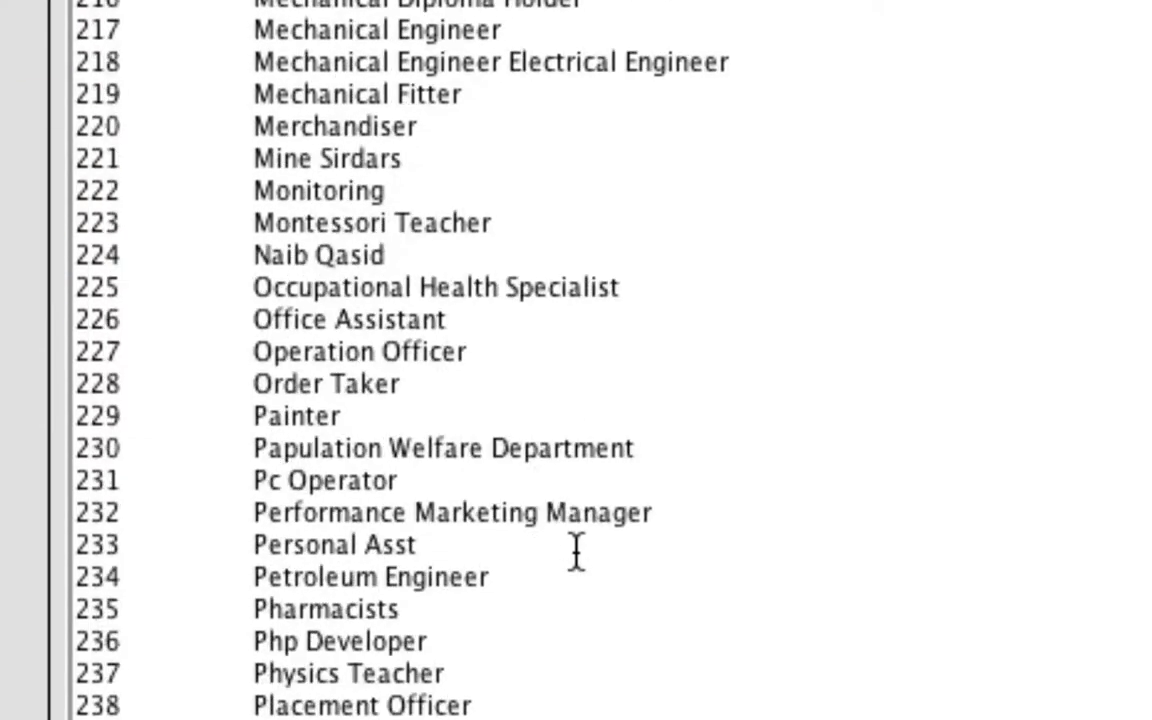
scroll(577, 553, down, 15)
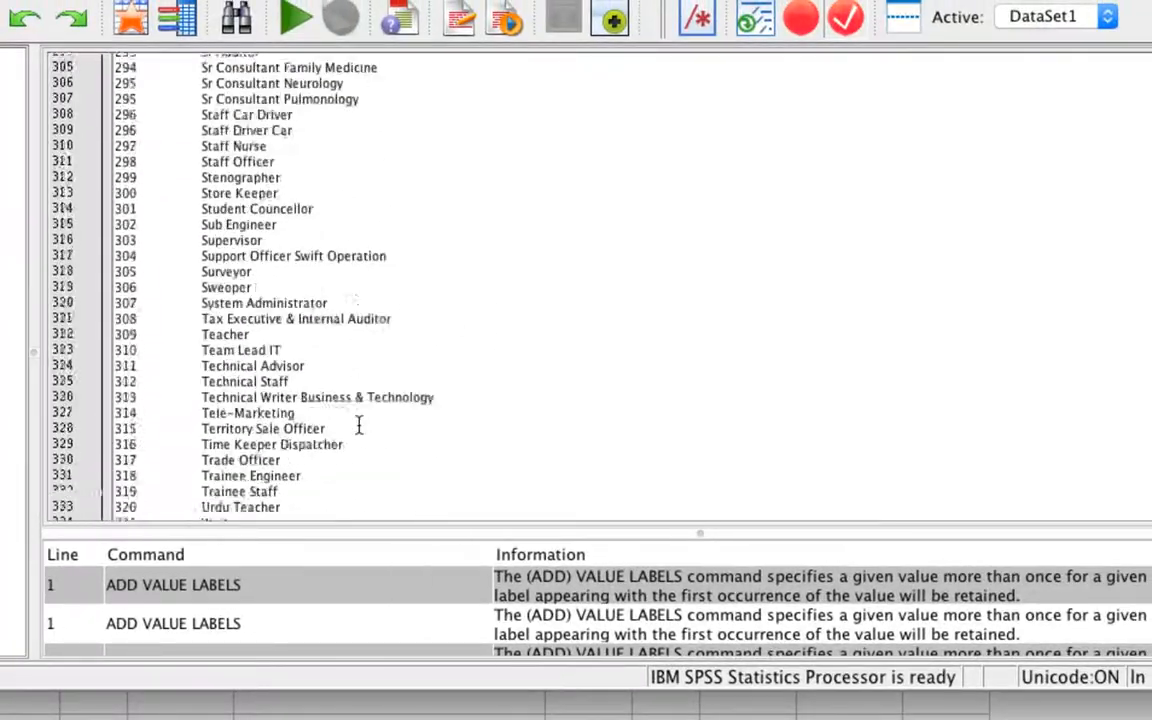
scroll(358, 427, down, 3)
scroll(358, 427, up, 20)
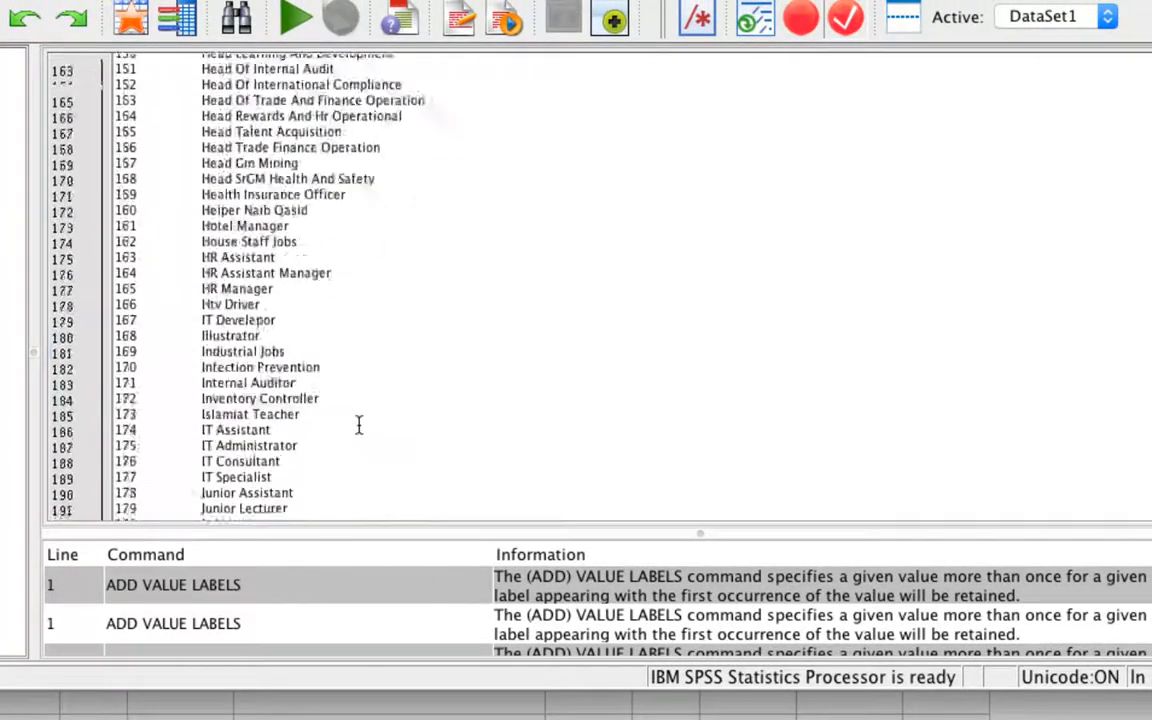
scroll(358, 427, down, 20)
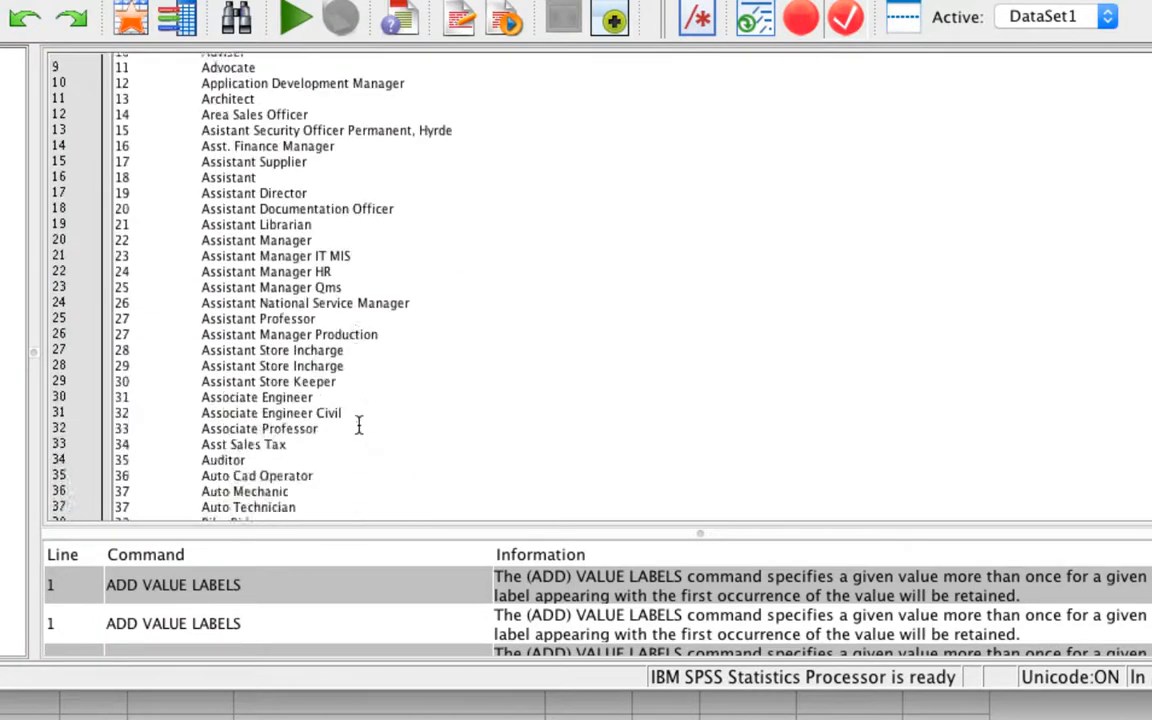
scroll(359, 425, up, 20)
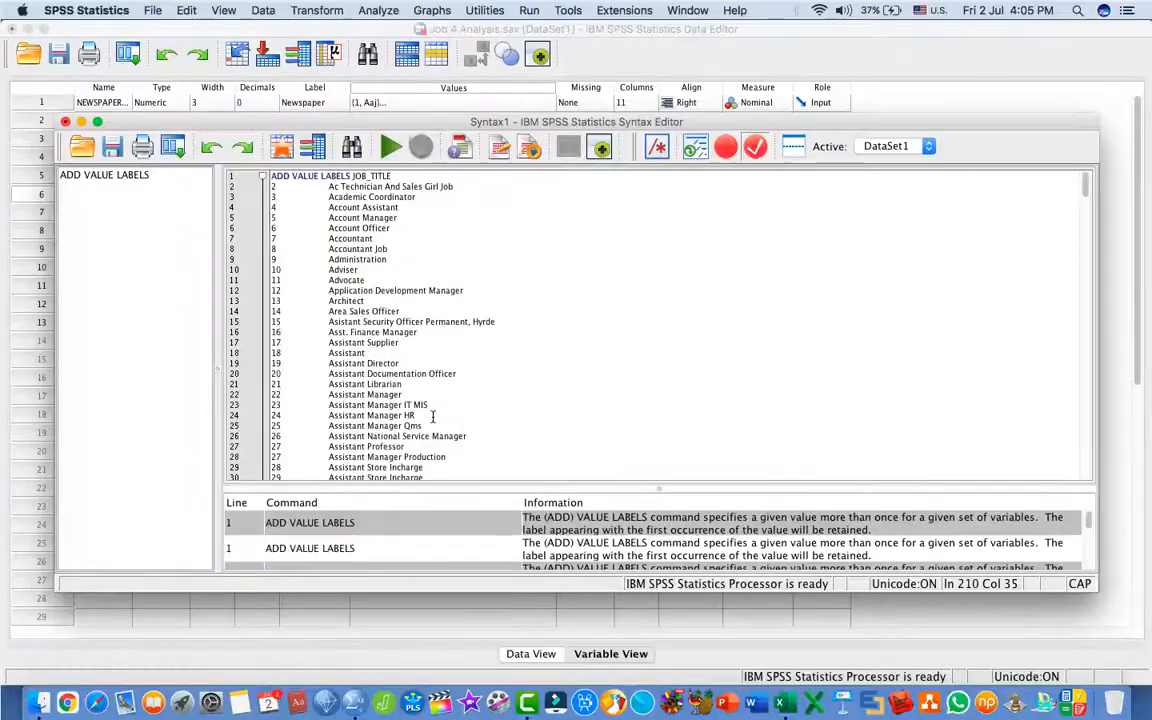
key(super+a)
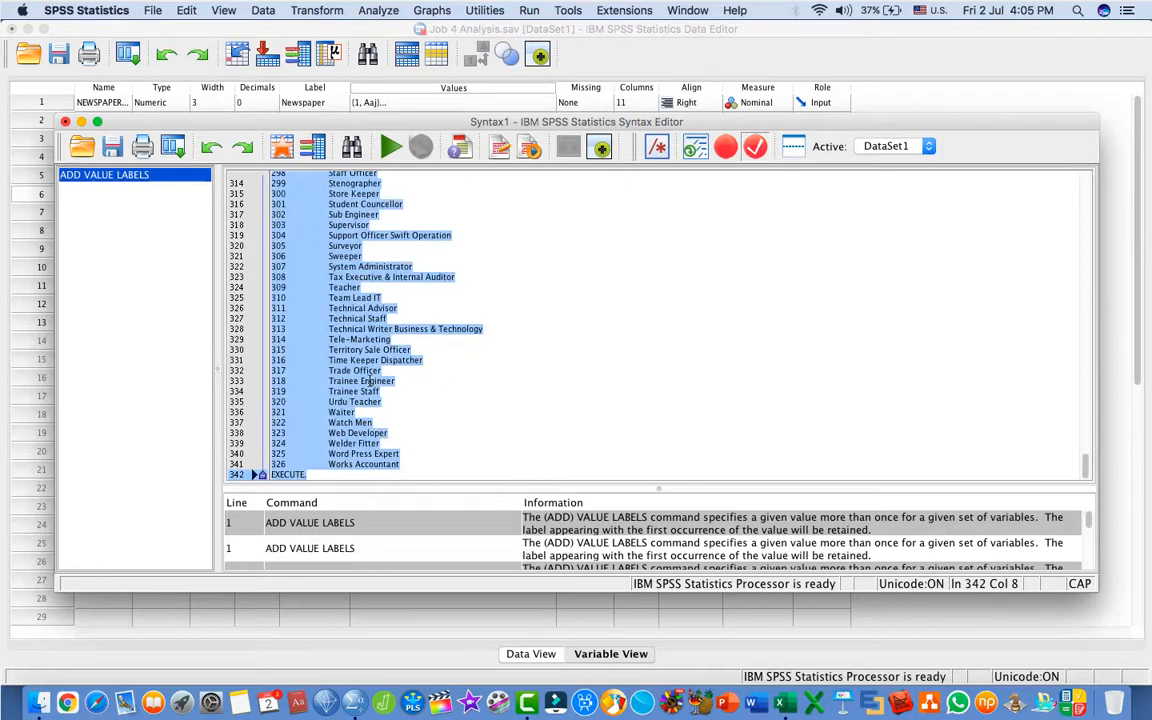
click(390, 146)
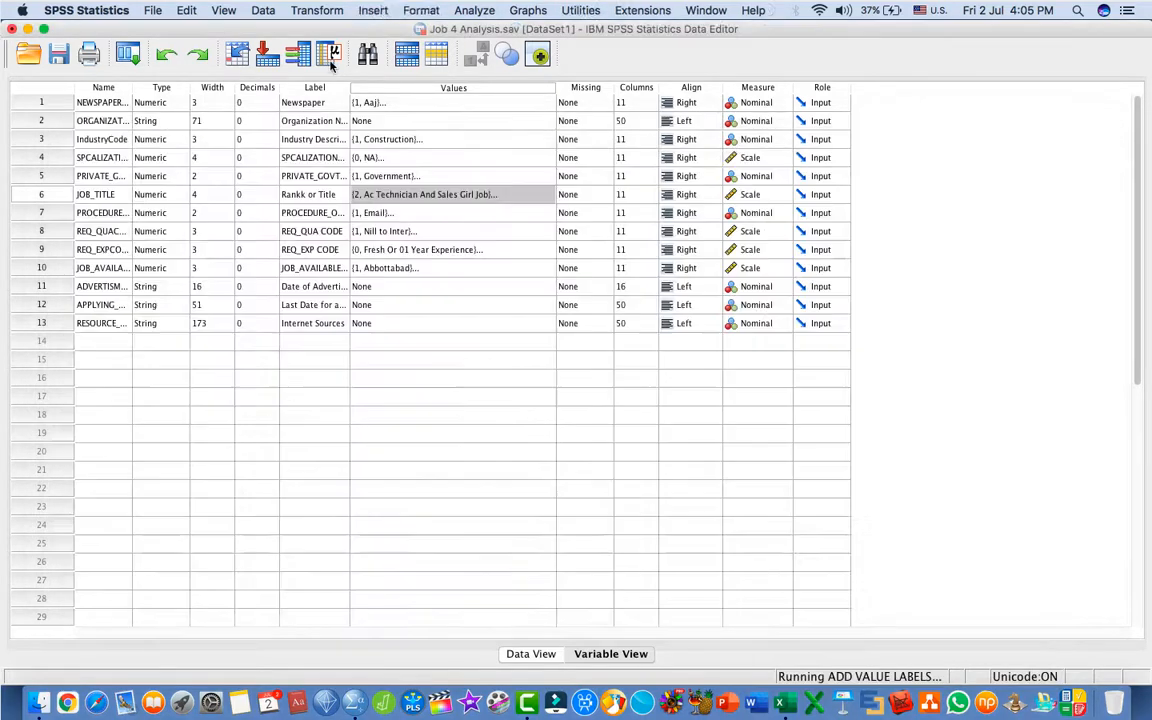
- Open the value labels of JOB_TITLE, check the list through to its last entry and close them unchanged
click(538, 200)
click(543, 198)
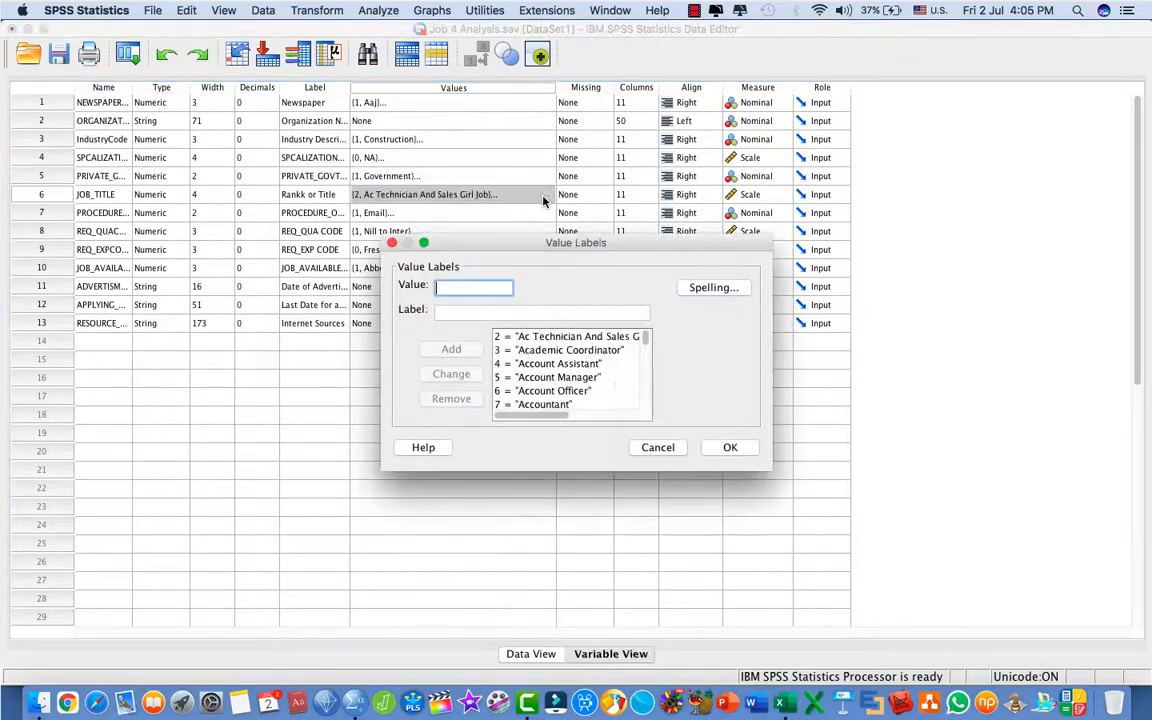
scroll(608, 382, down, 20)
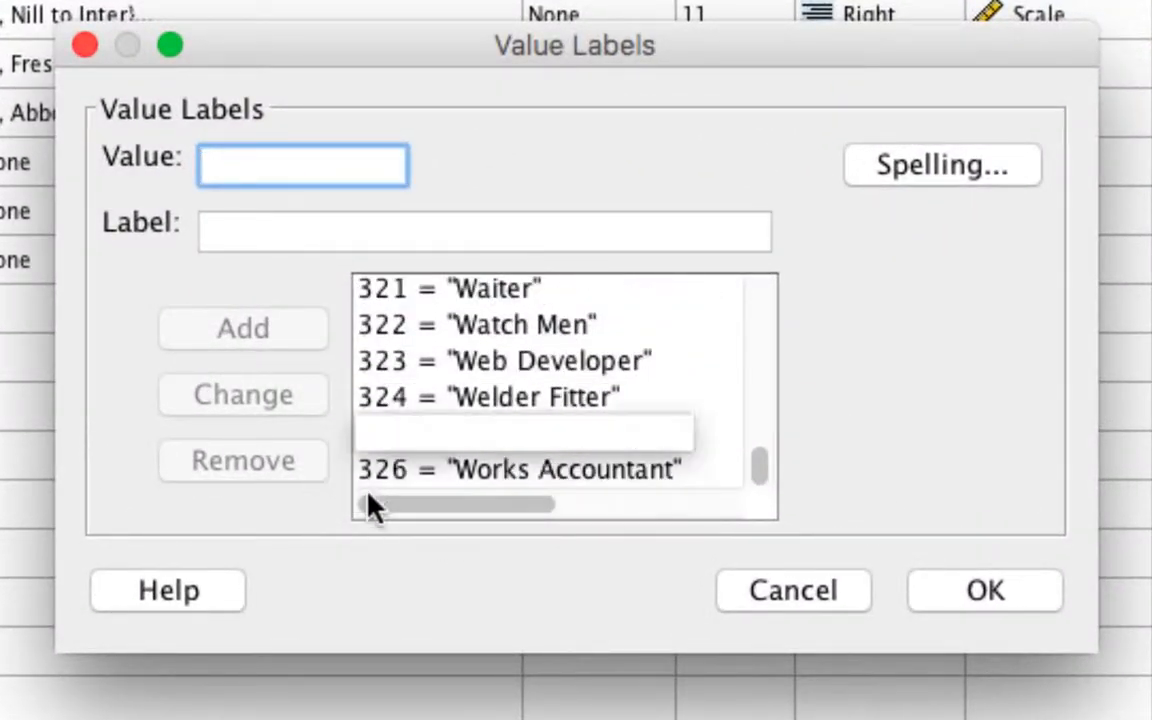
click(802, 589)
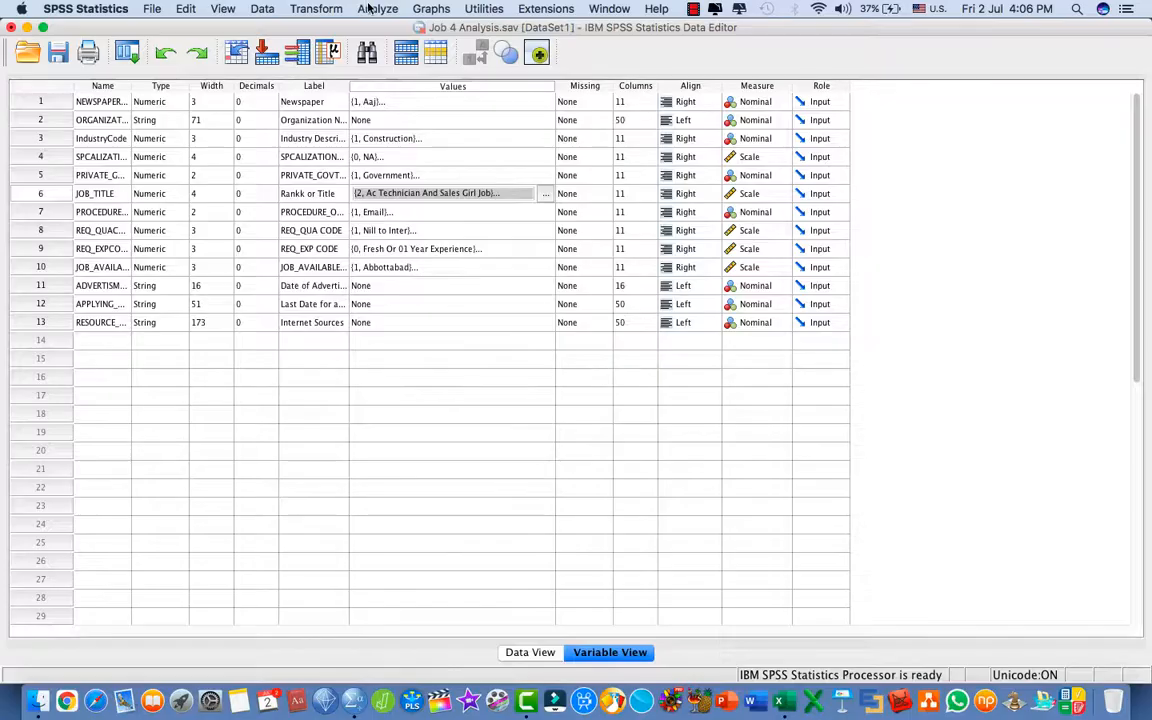
- Run a Frequencies analysis that produces frequency tables for IndustryCode and JOB_TITLE
click(356, 17)
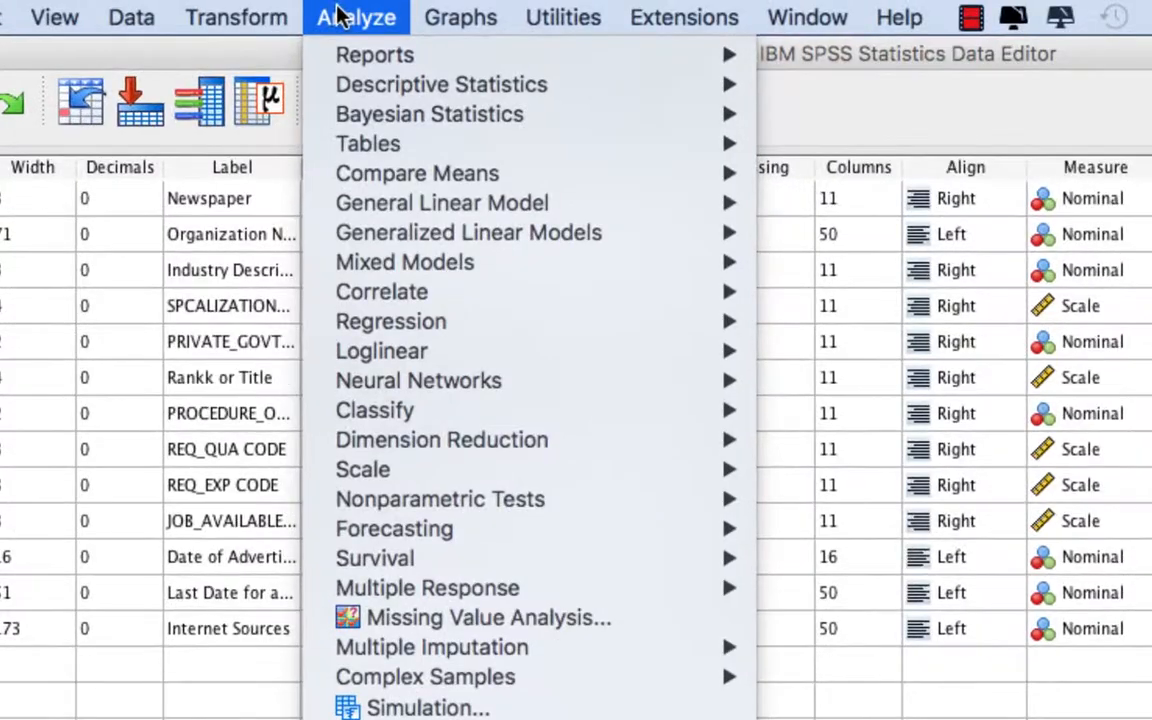
mouse_move(426, 170)
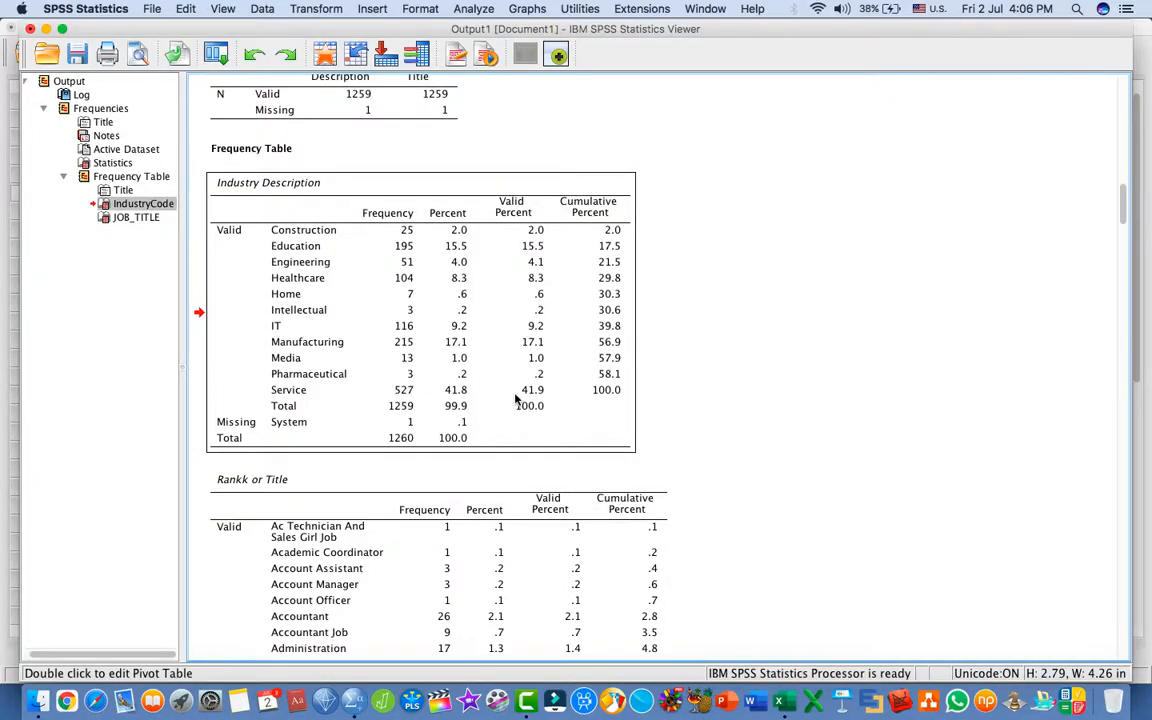
- Start exporting only the Industry Description frequency table from the output, with Word/RTF (*.doc) as the document type
click(515, 335)
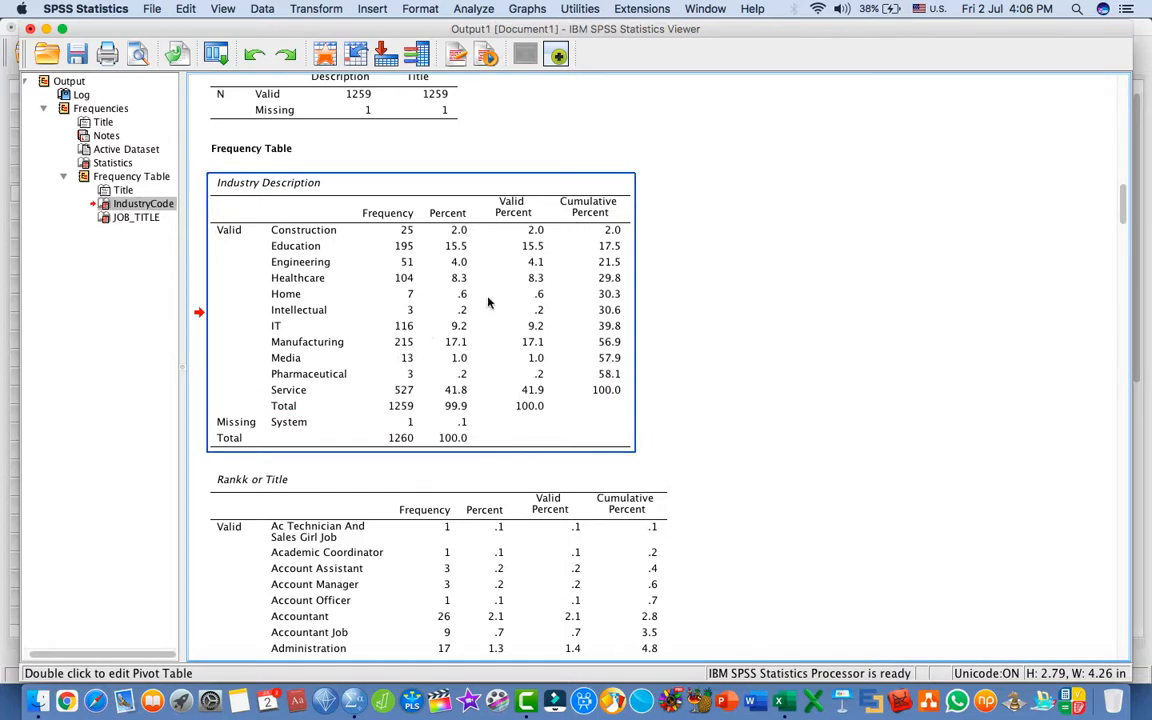
right_click(430, 295)
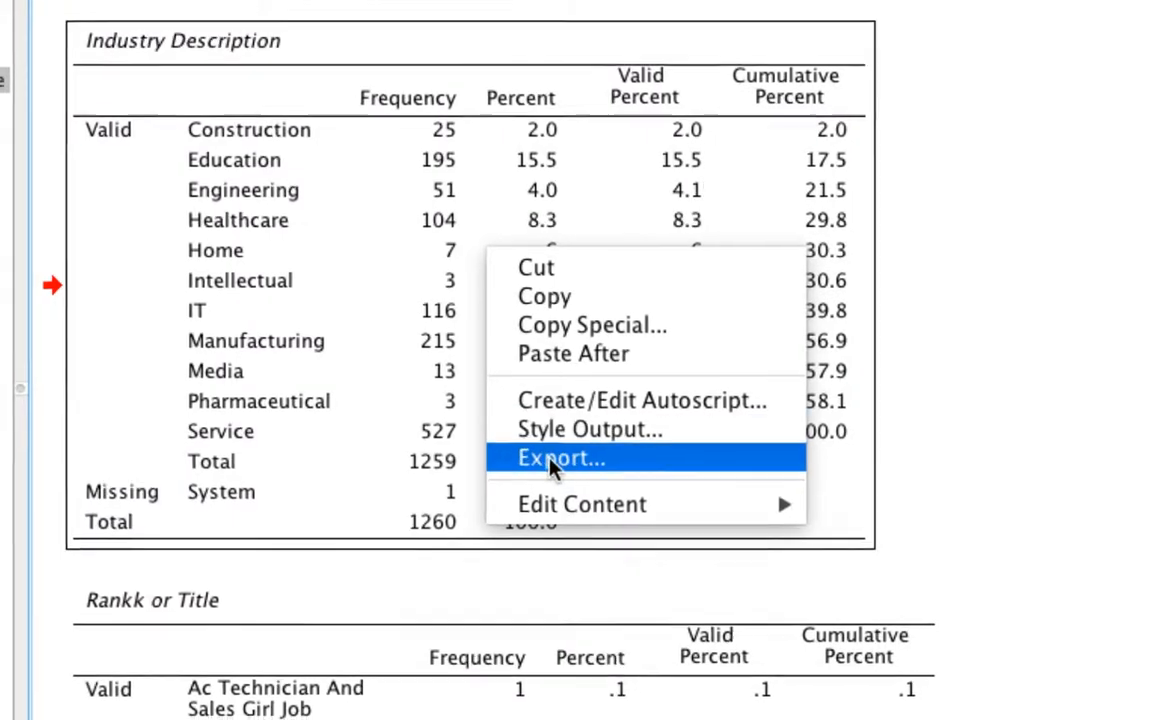
click(553, 462)
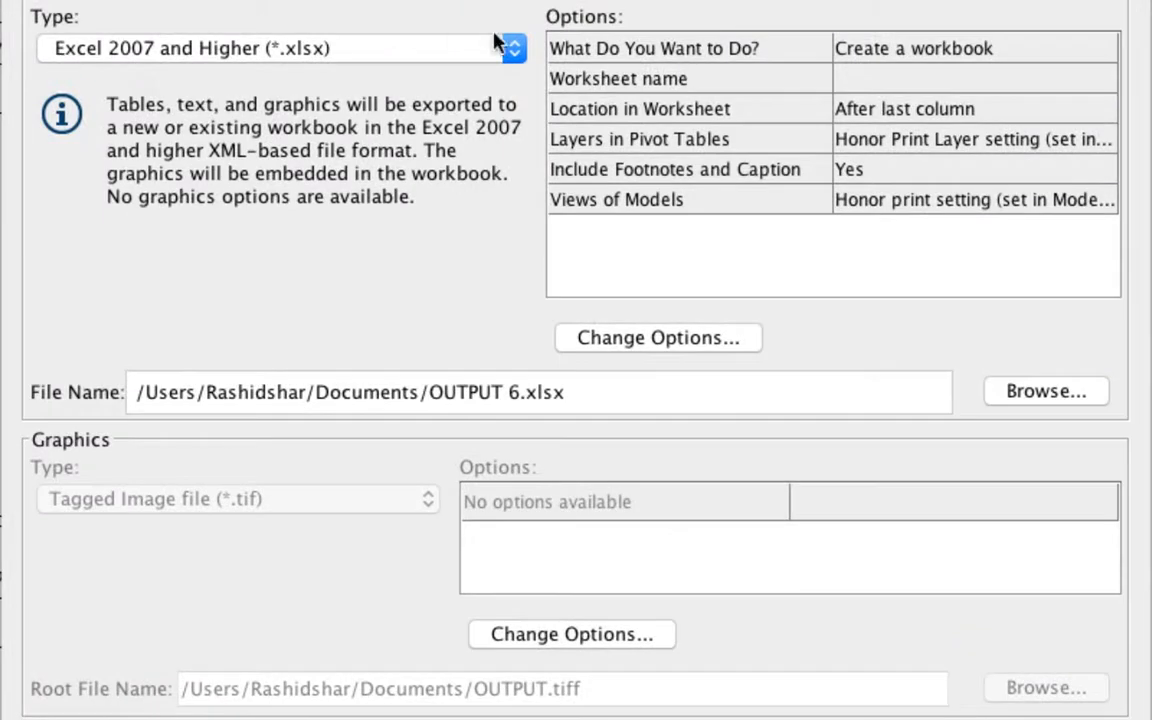
click(514, 55)
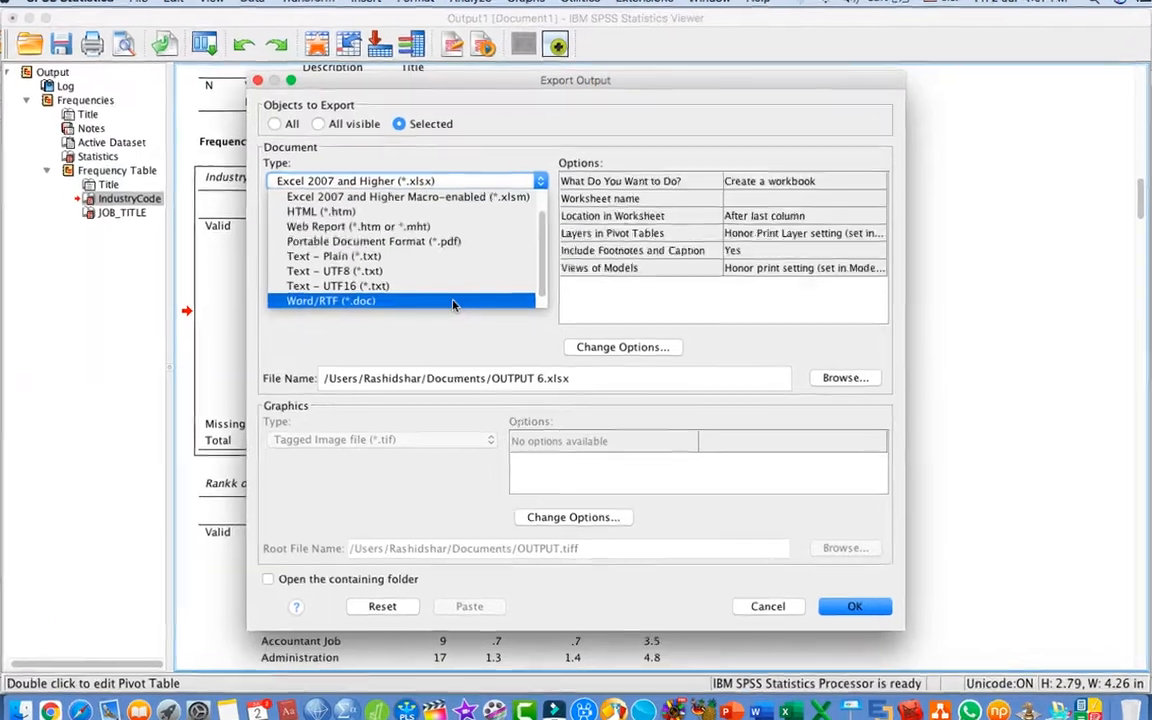
click(457, 303)
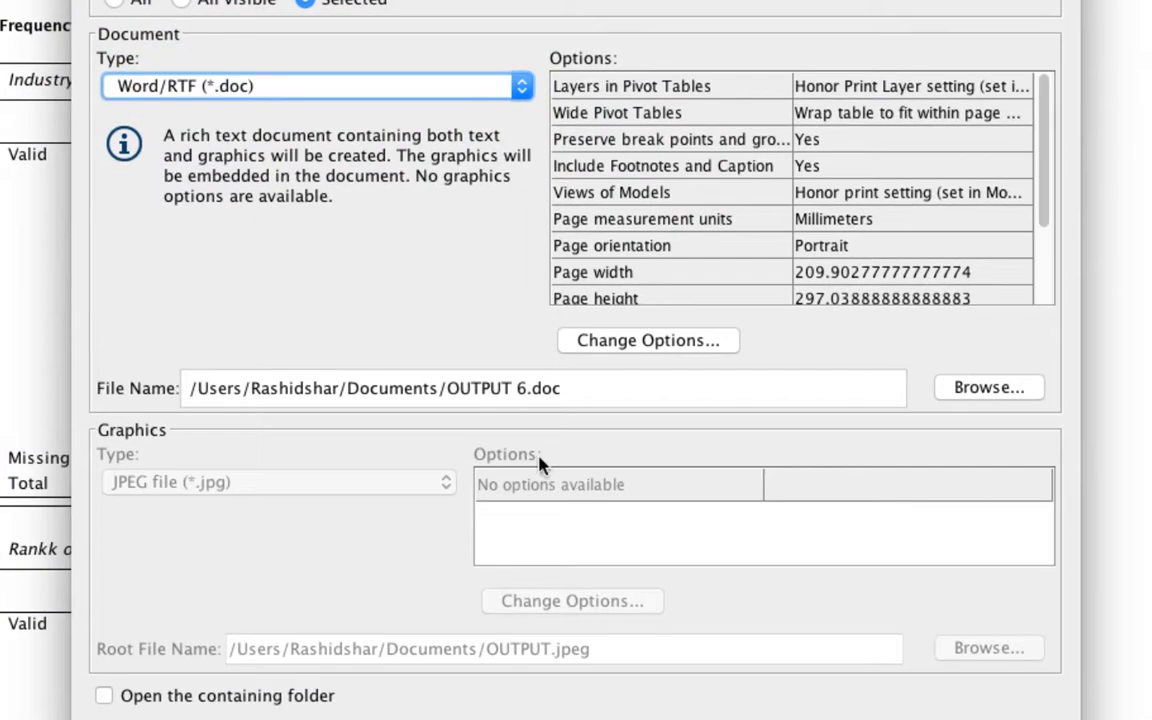
- Browse for the export location and go from Documents through the user's home folder to Desktop
triple_click(245, 395)
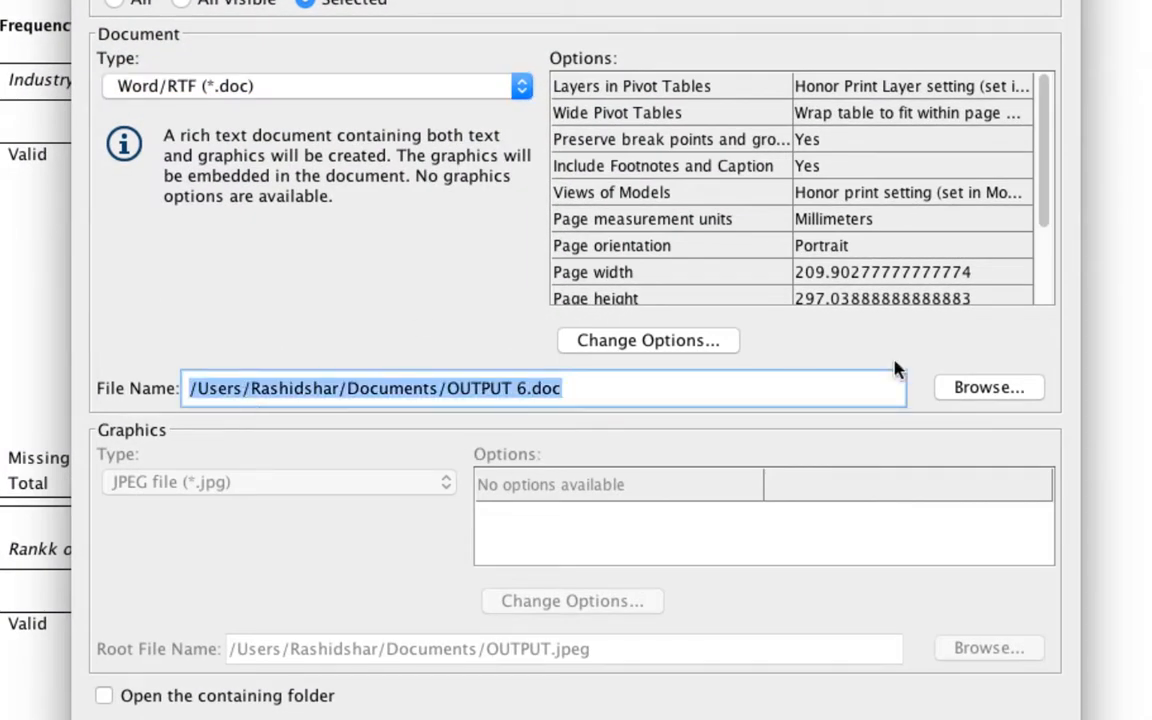
click(995, 398)
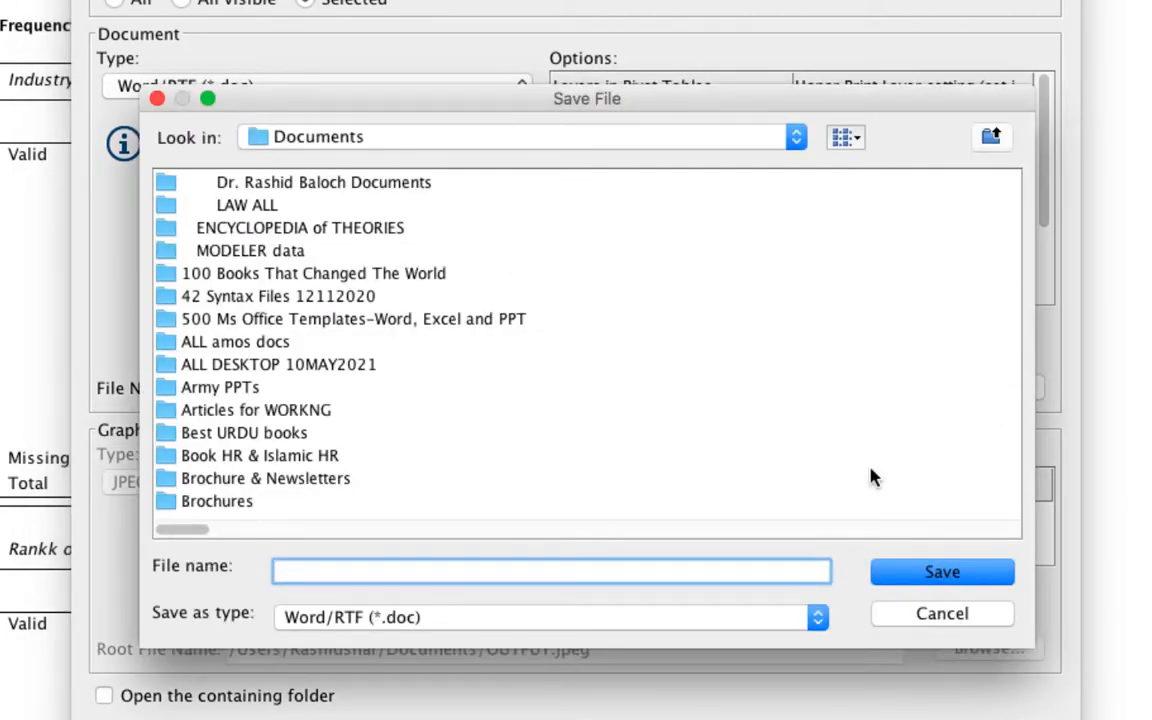
click(797, 140)
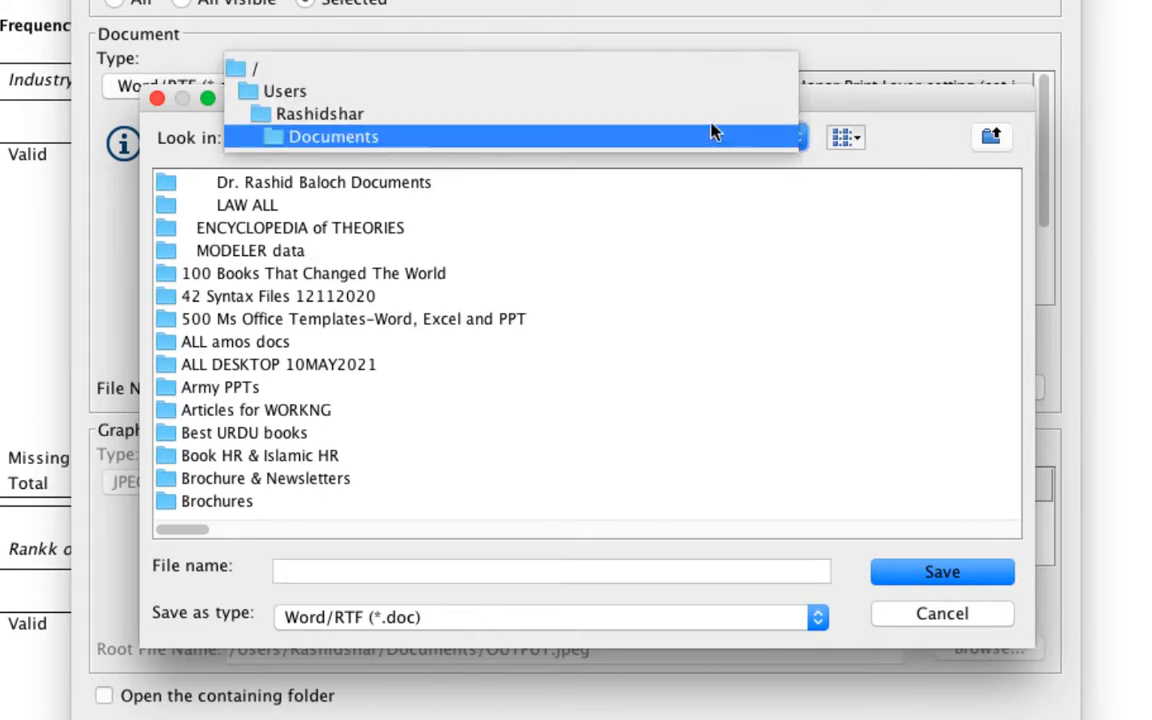
click(643, 98)
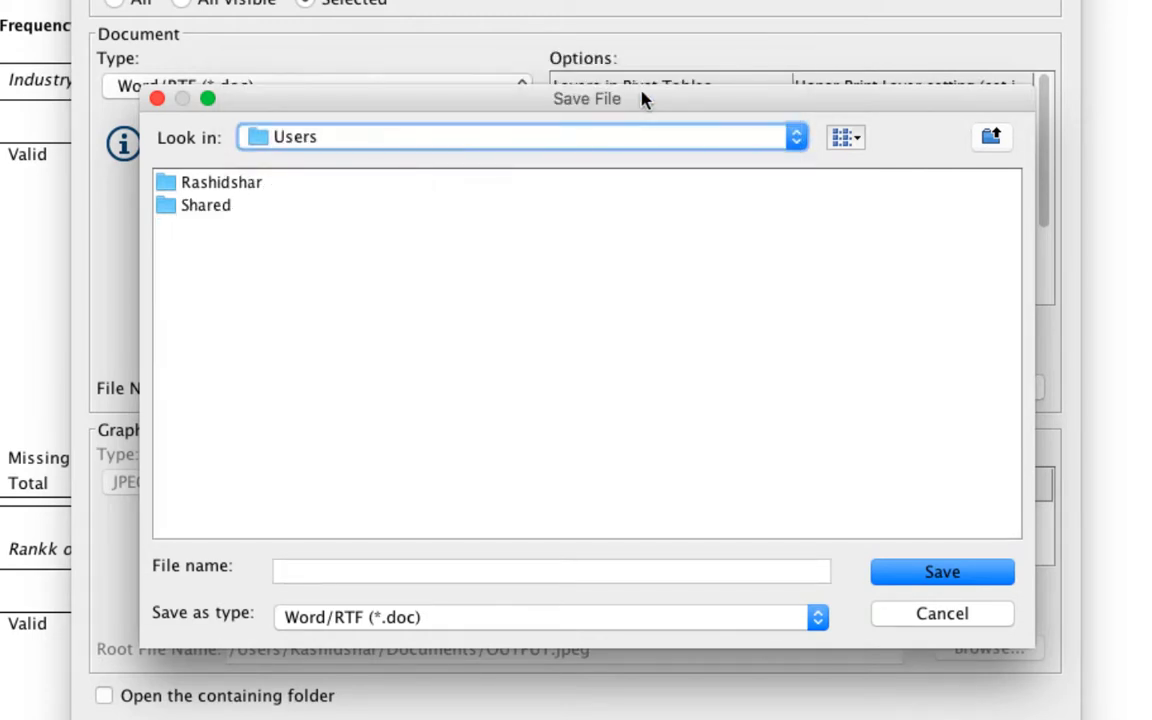
double_click(224, 184)
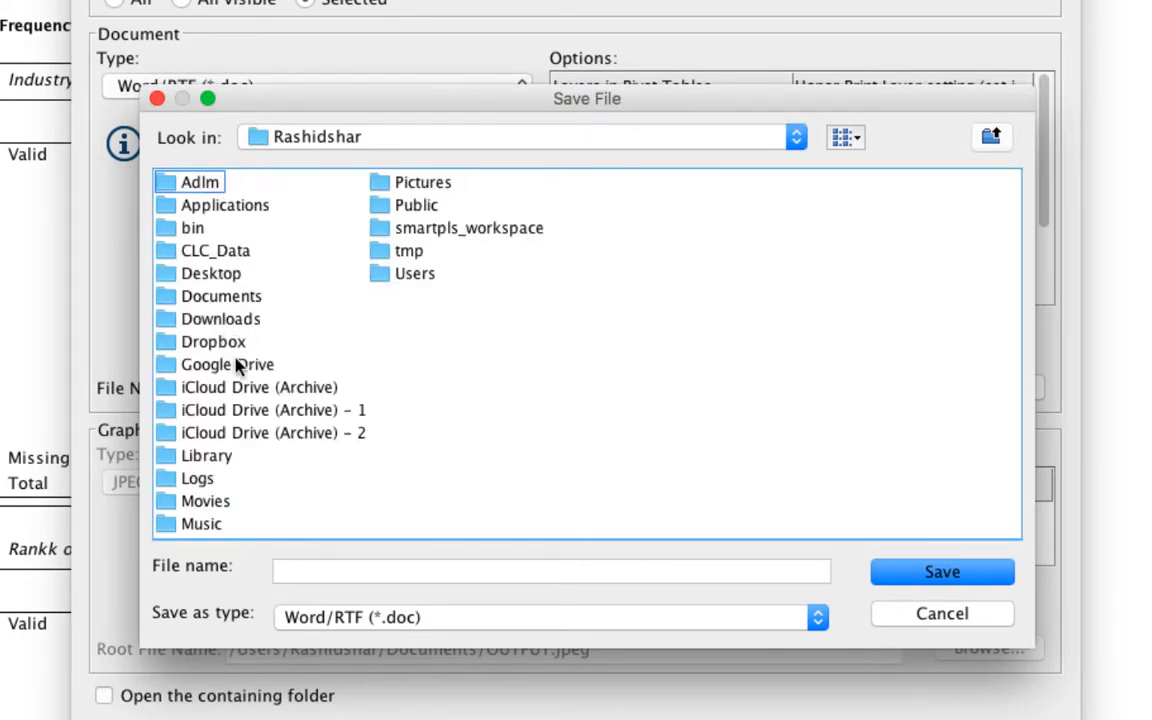
double_click(196, 276)
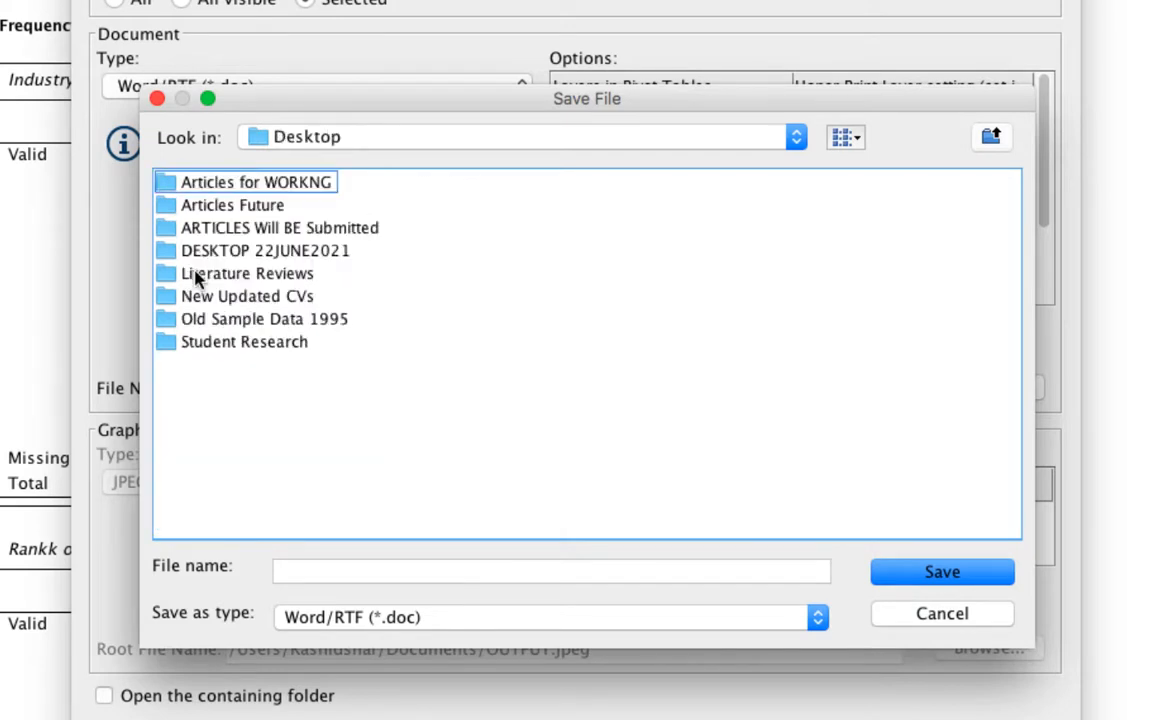
- Name the export file OUTPUT TUTORIAL, save that choice and complete the export
click(933, 578)
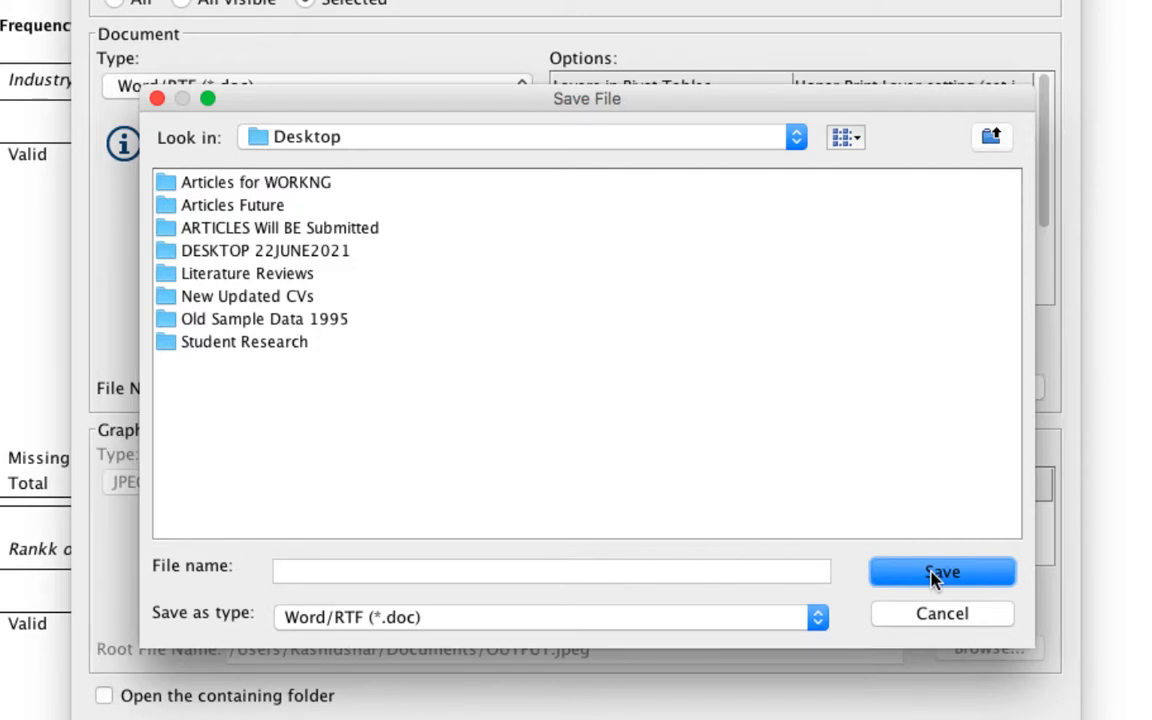
click(593, 570)
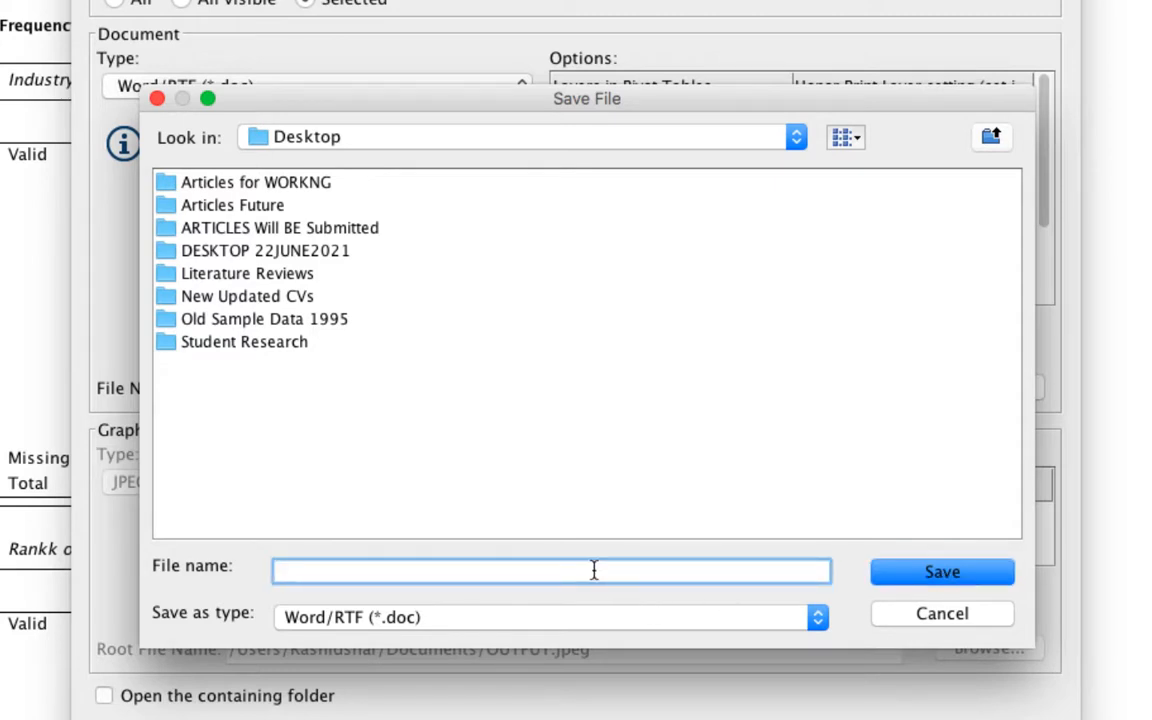
text(OUTPUT TU)
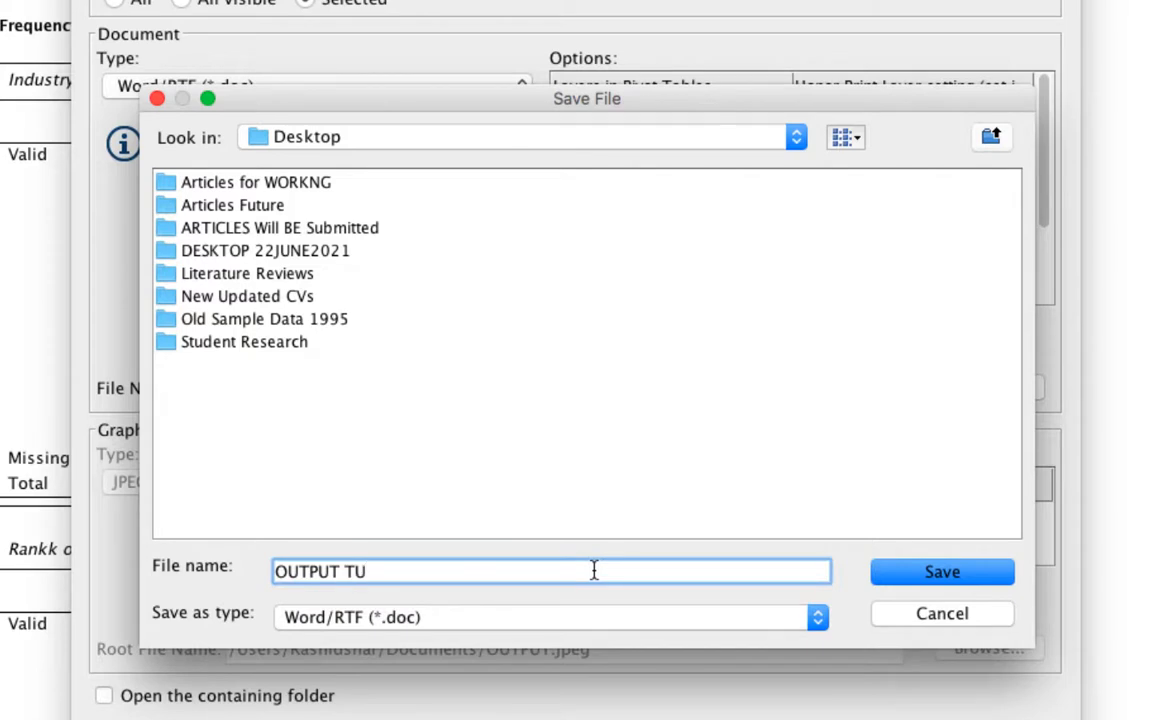
text(TORIAL)
click(920, 582)
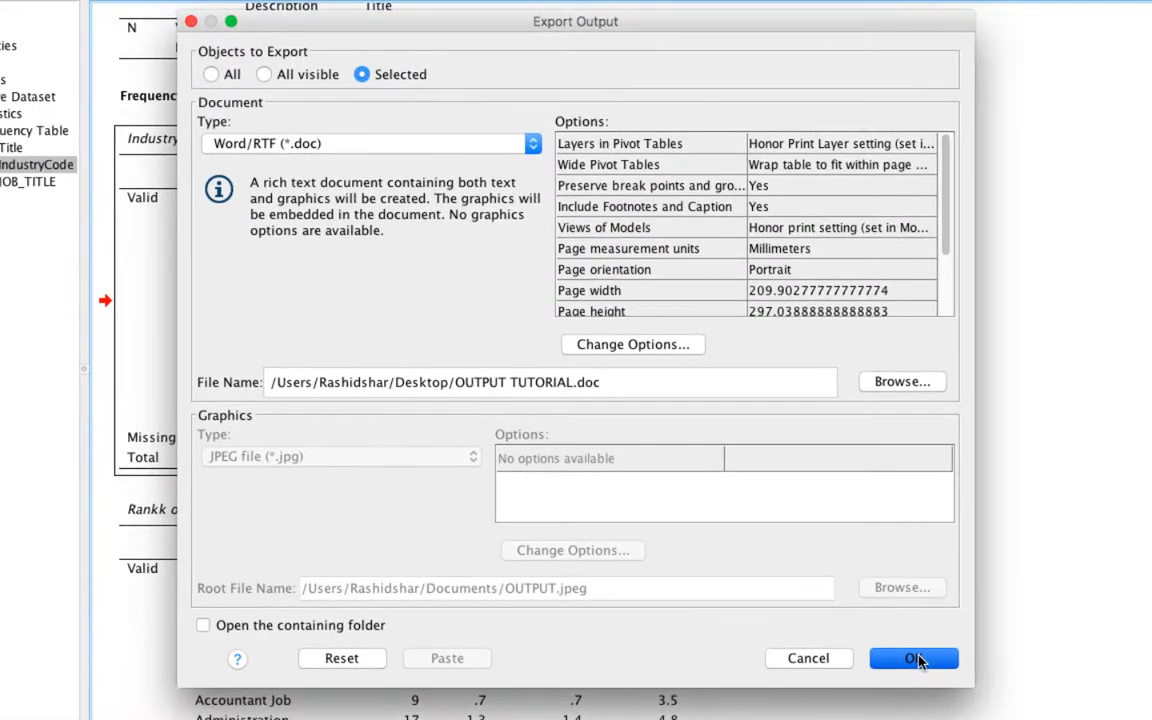
click(919, 659)
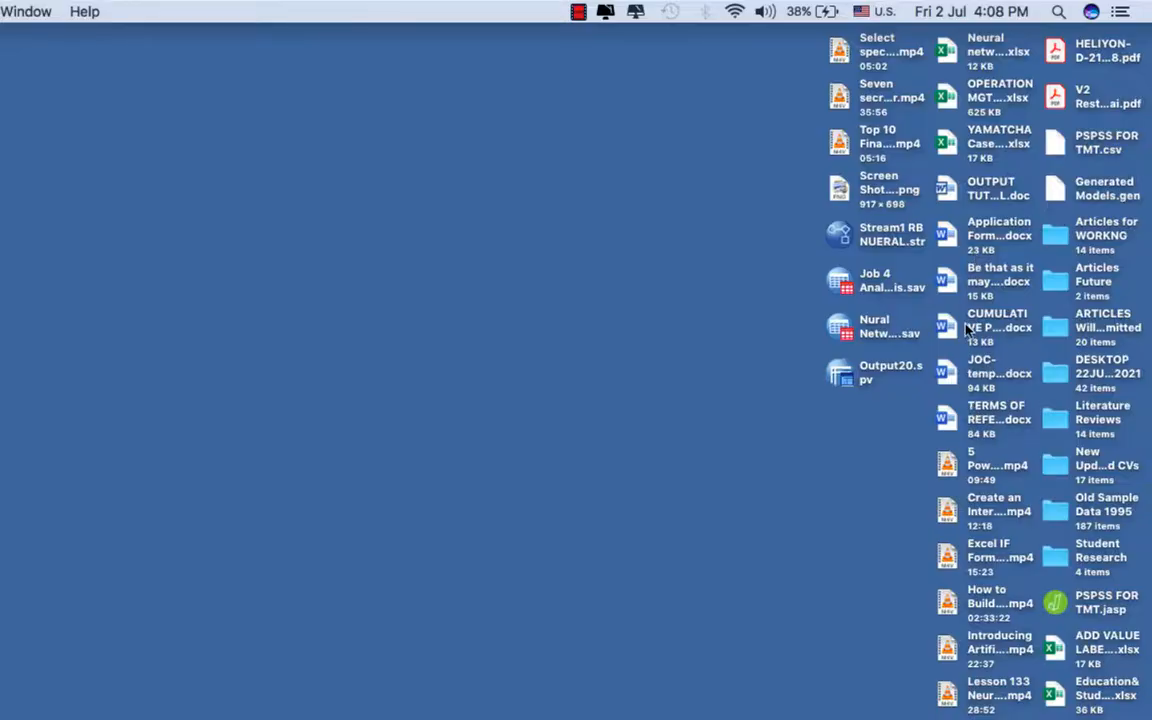
- Open the exported OUTPUT TUTORIAL.doc from the desktop in Word and place the cursor in its table
click(949, 196)
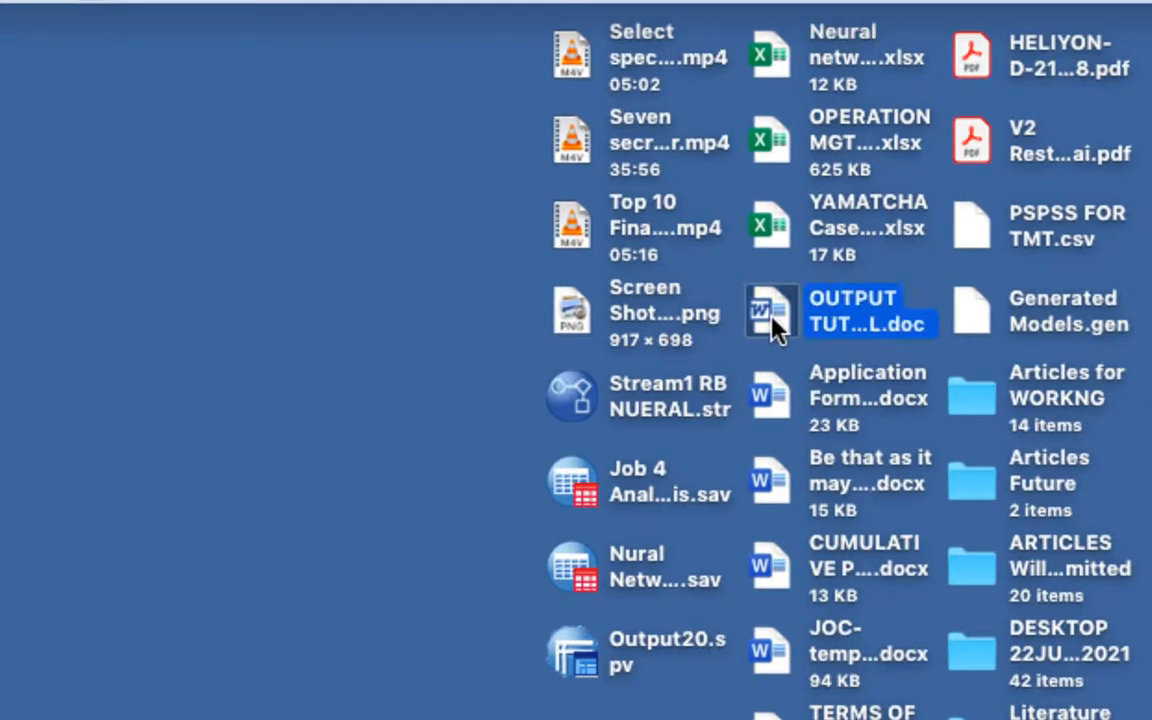
double_click(772, 318)
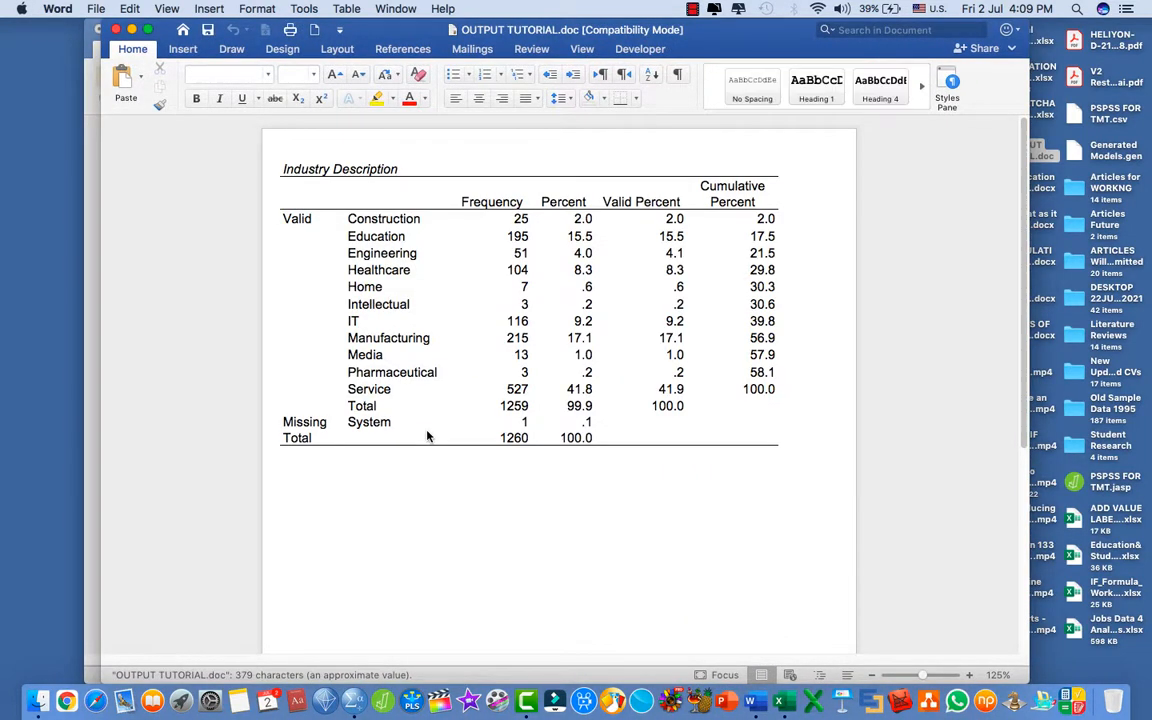
click(475, 366)
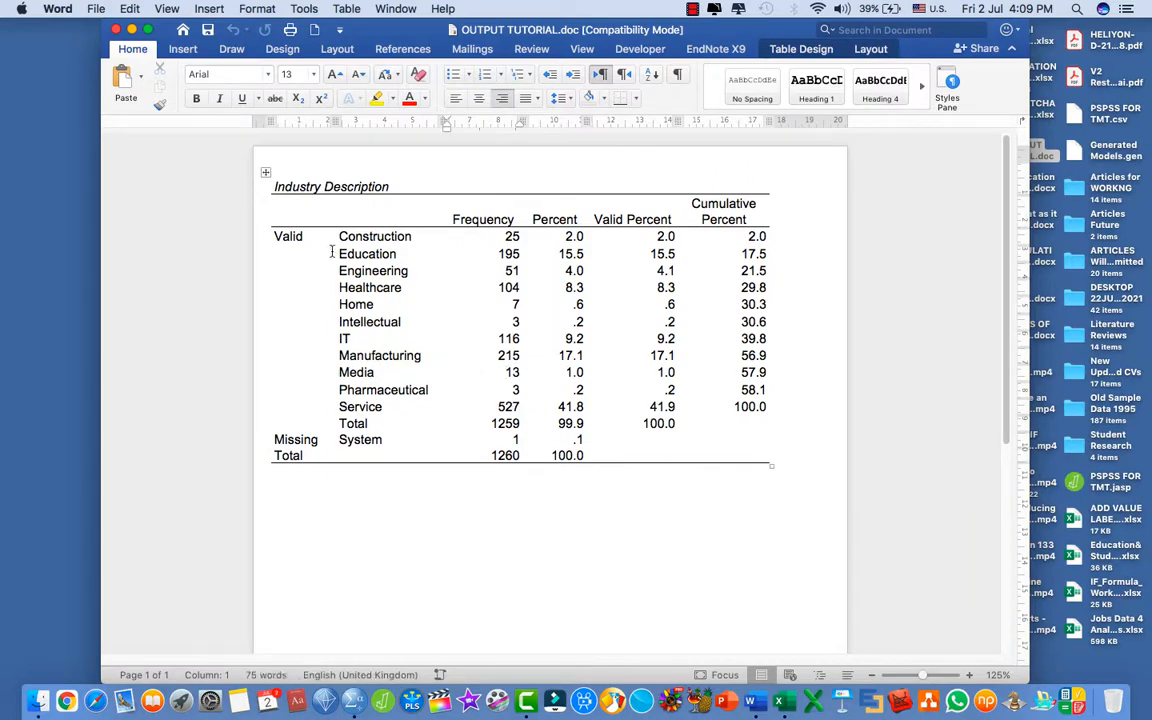
- Set the whole Industry Description table to Times New Roman at font size 10 and deselect it
click(267, 174)
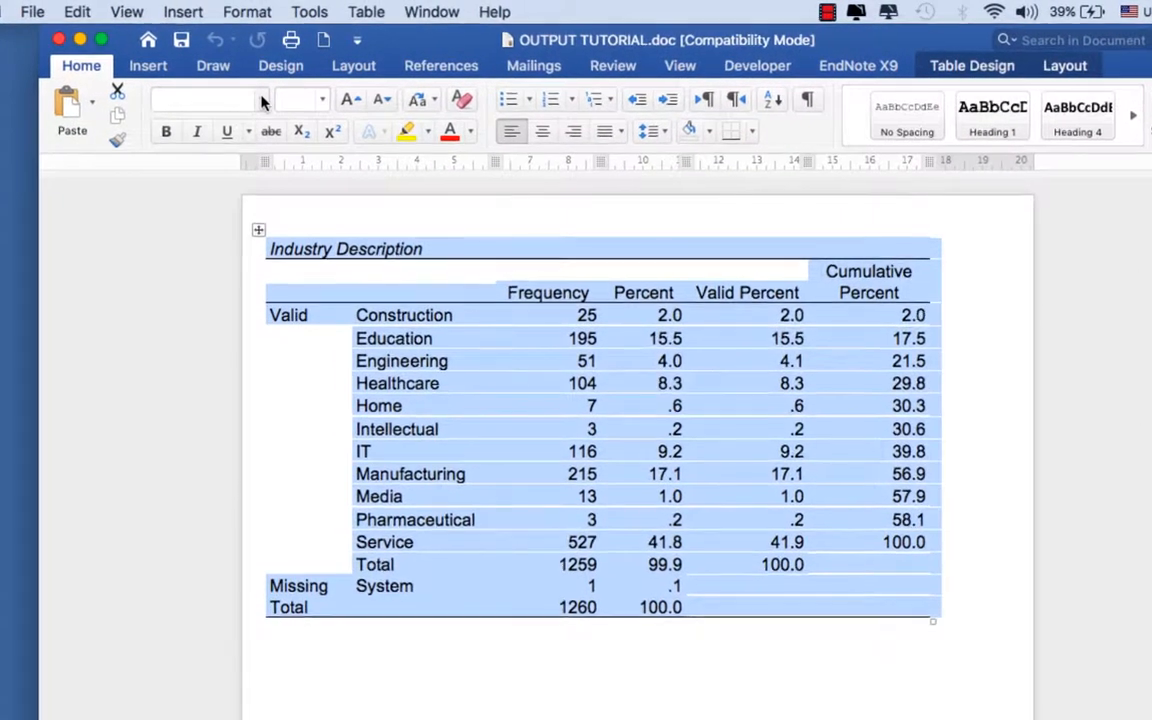
click(265, 87)
click(255, 233)
click(322, 99)
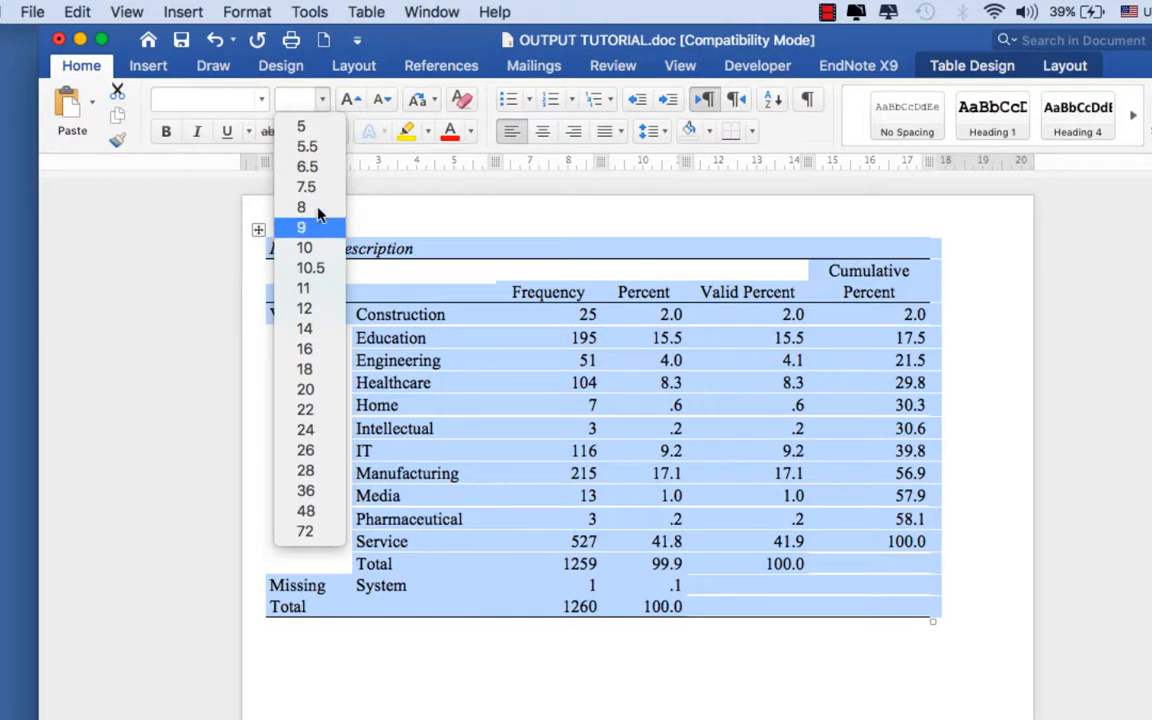
click(317, 247)
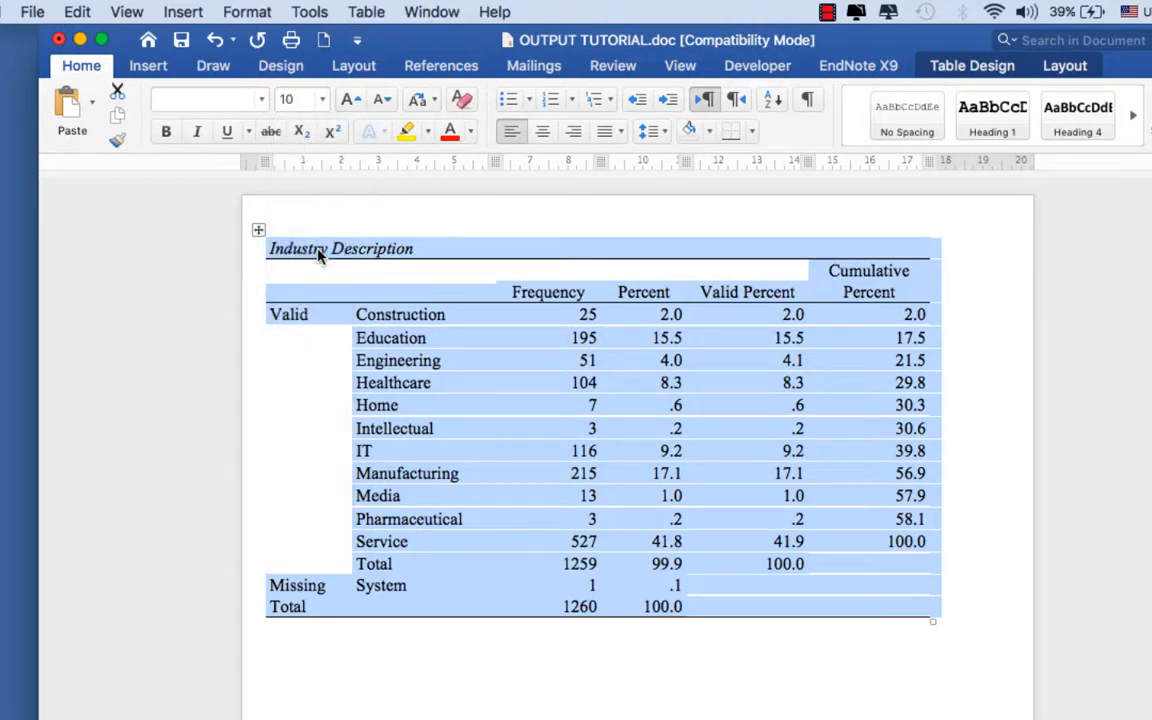
click(322, 333)
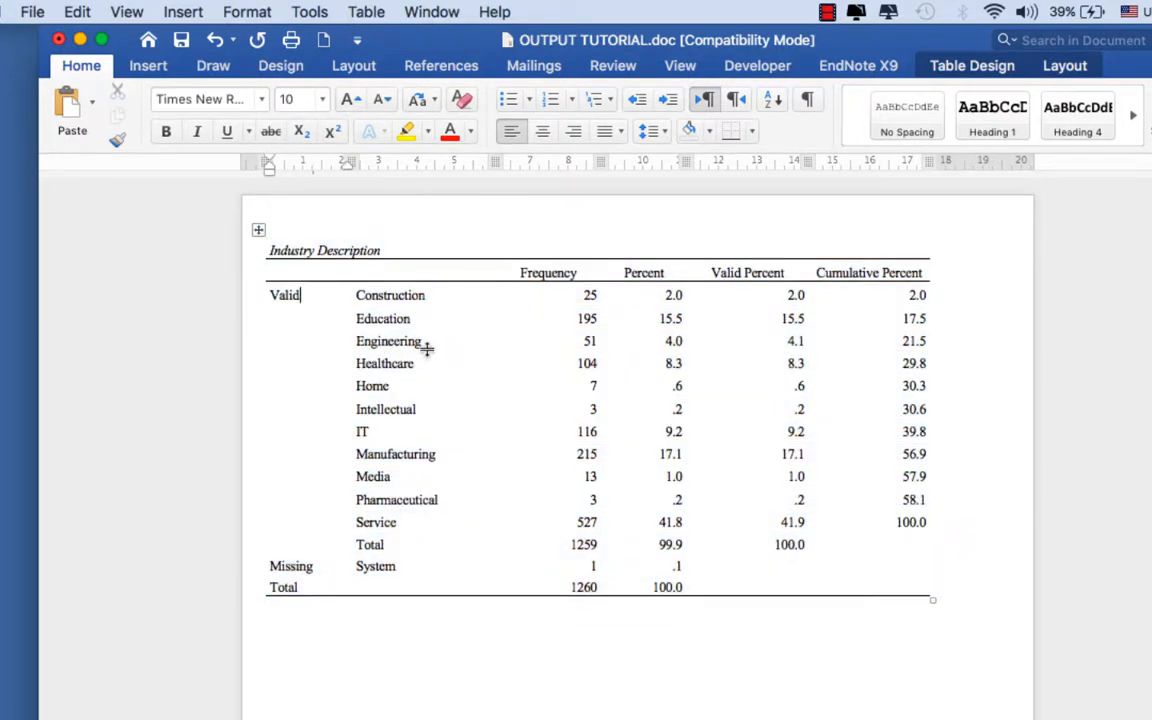